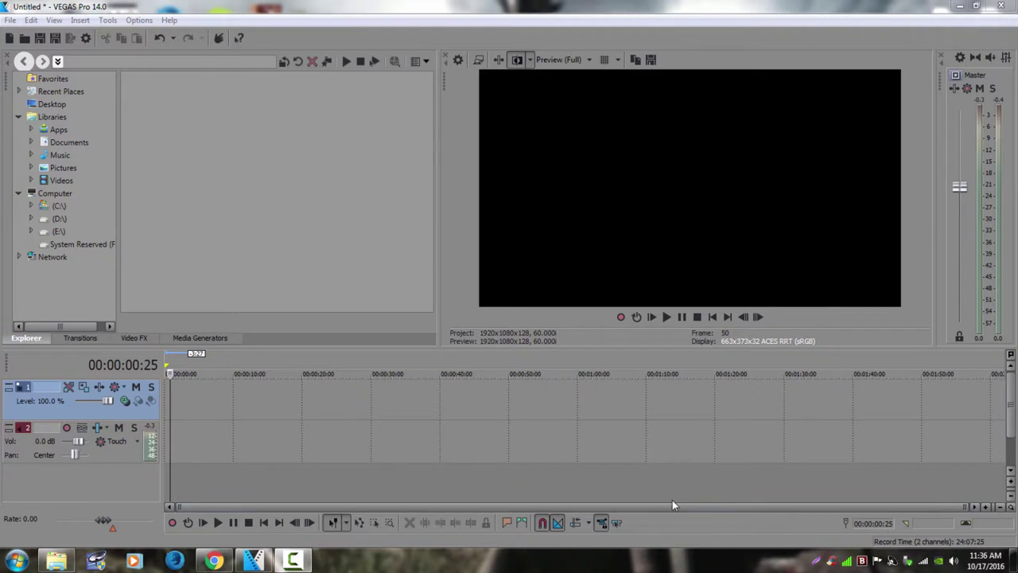
Step: Drag EMBERSFIRE - text1.mp4 onto the start of the VEGAS timeline and answer the match-settings prompt
{"action": "left_click", "coordinate": [55, 561]}
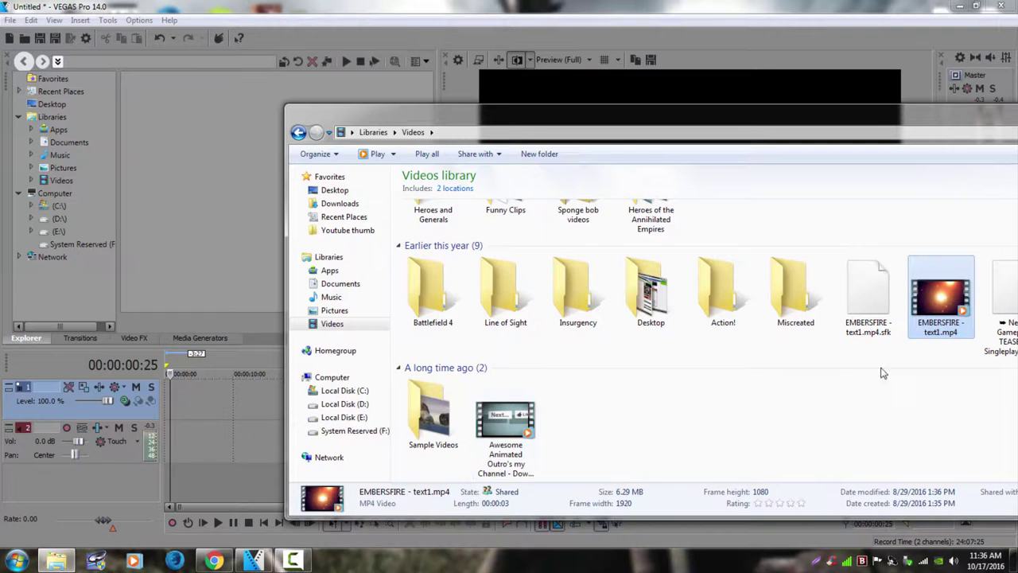
{"action": "left_click_drag", "start_coordinate": [943, 310], "coordinate": [246, 521]}
{"action": "left_click_drag", "start_coordinate": [548, 187], "coordinate": [253, 343]}
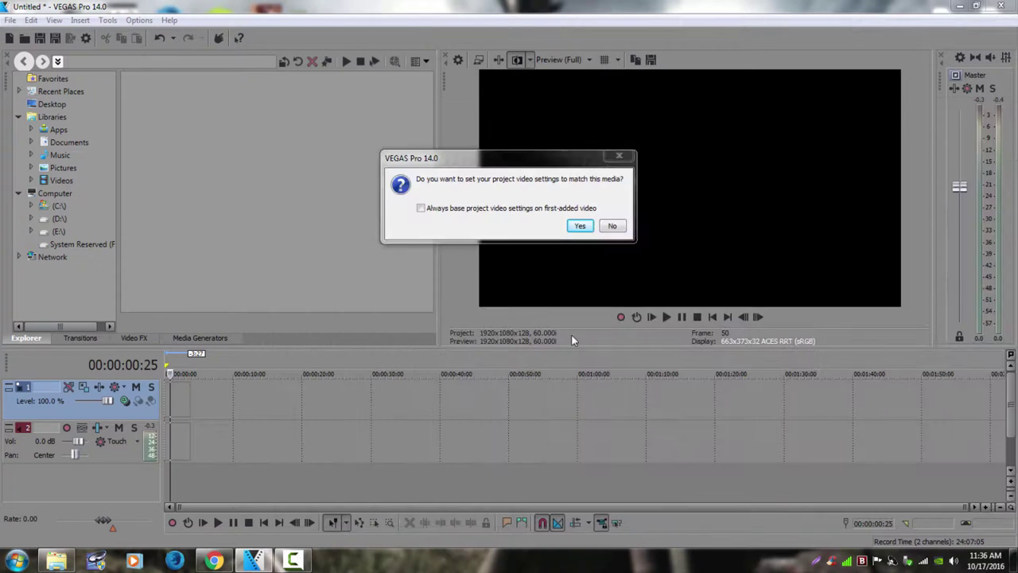
{"action": "left_click", "coordinate": [612, 225]}
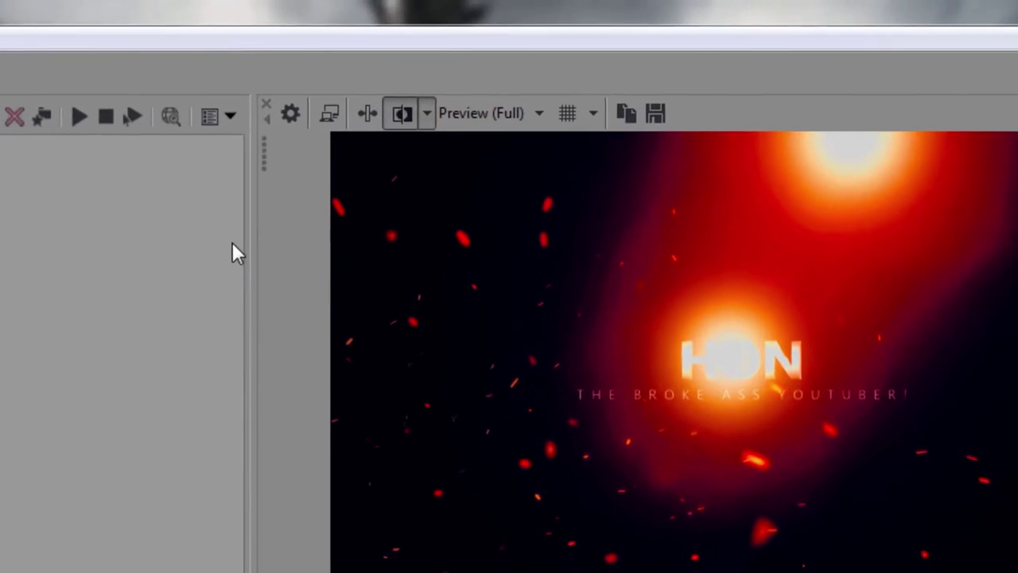
Step: Open Project Properties from the gear above the preview, showing HON Youtube at 1920x1080, 60 fps
{"action": "left_click", "coordinate": [265, 126]}
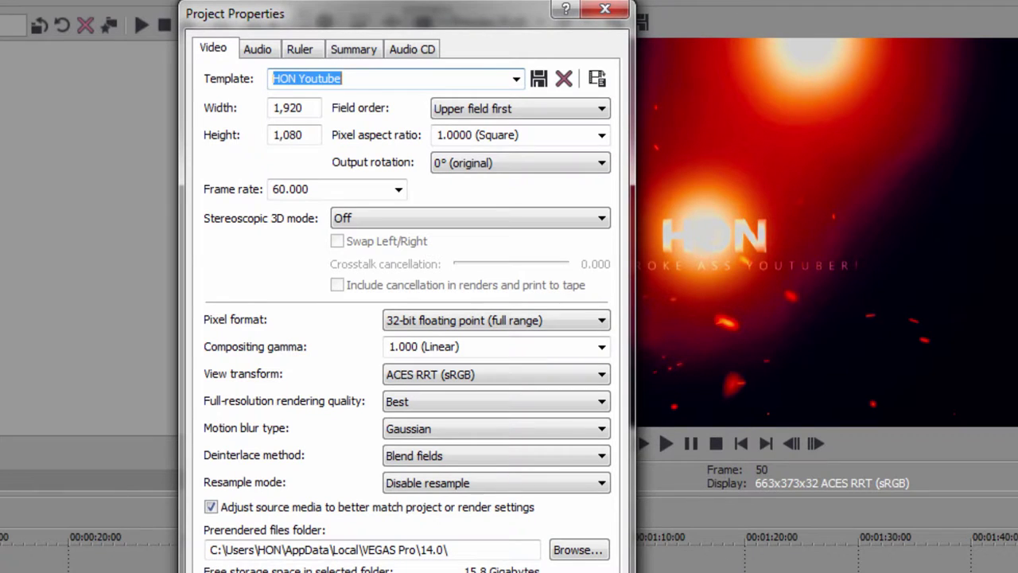
{"action": "key", "text": "alt+Tab"}
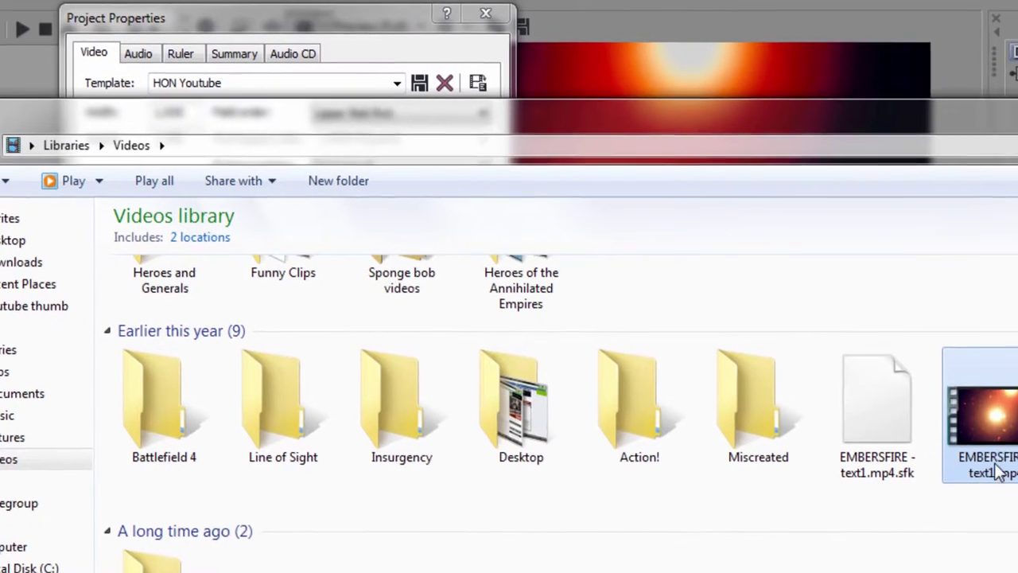
{"action": "right_click", "coordinate": [986, 469]}
{"action": "left_click", "coordinate": [772, 428]}
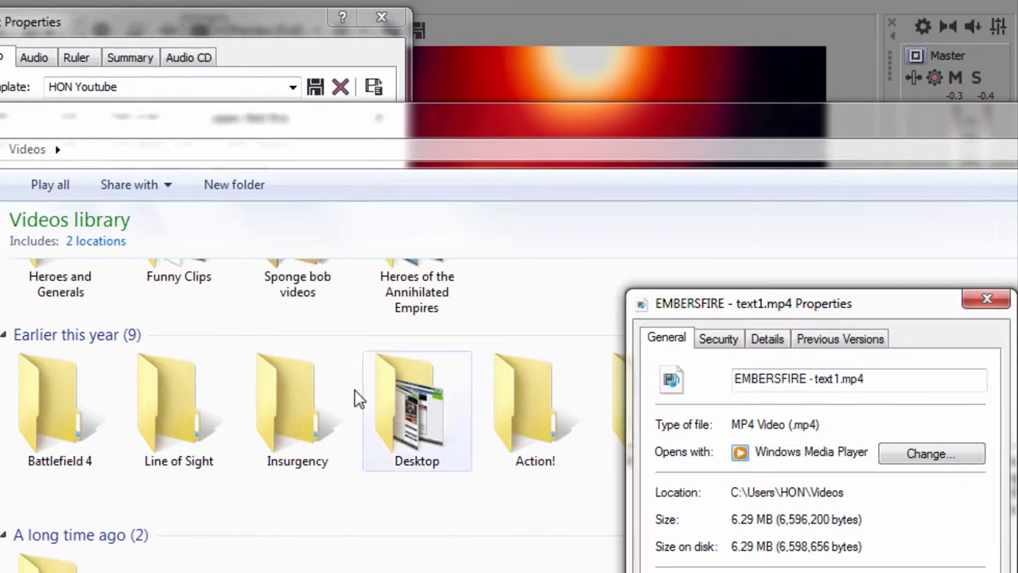
{"action": "left_click_drag", "start_coordinate": [873, 310], "coordinate": [298, 221]}
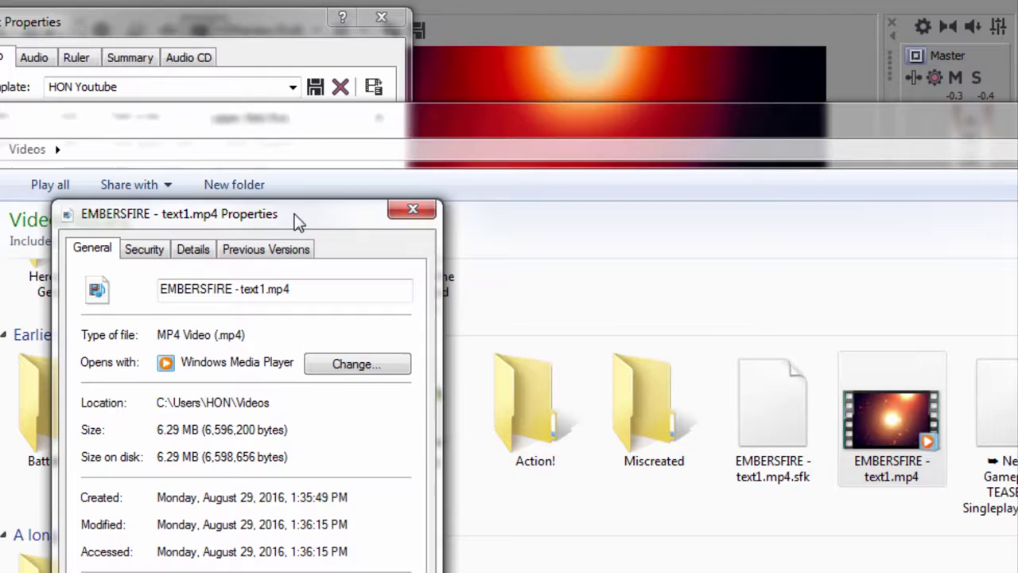
{"action": "left_click", "coordinate": [193, 249]}
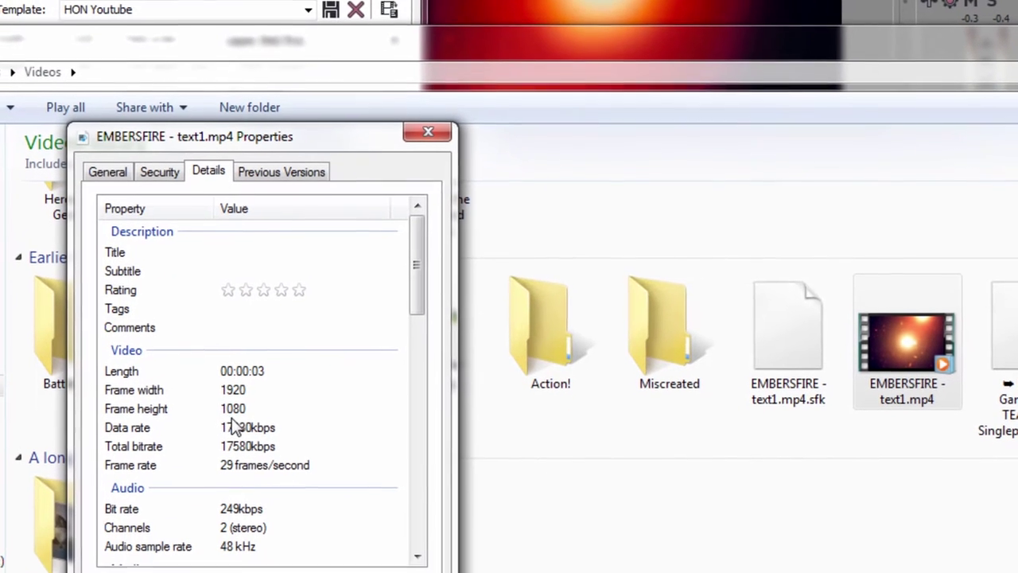
{"action": "scroll", "coordinate": [237, 417], "scroll_direction": "down", "scroll_amount": 1}
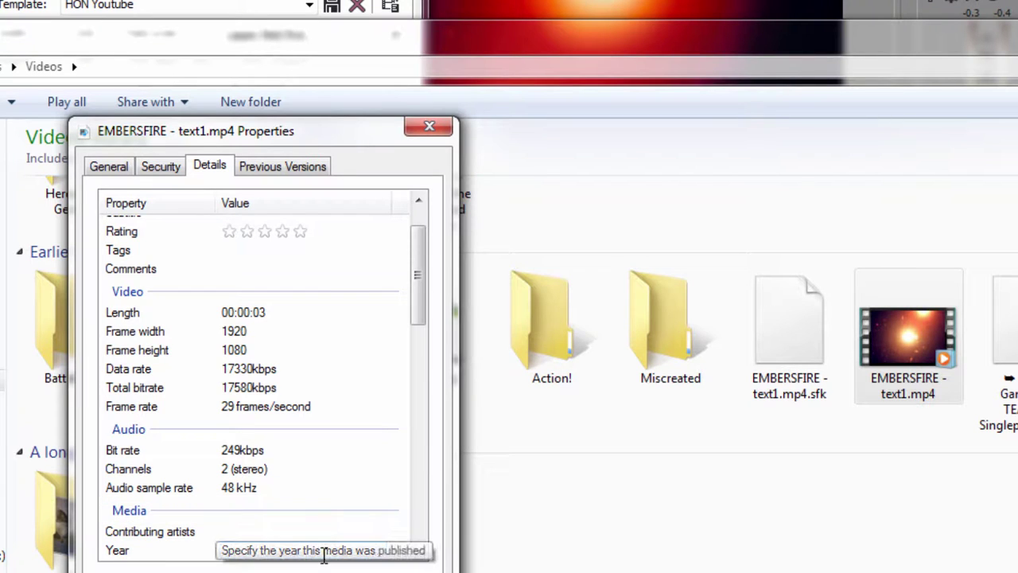
{"action": "left_click", "coordinate": [429, 126]}
{"action": "left_click_drag", "start_coordinate": [897, 38], "coordinate": [974, 125]}
Step: Back in VEGAS Project Properties, replace the 60.000 frame rate with 30
{"action": "left_click", "coordinate": [1007, 117]}
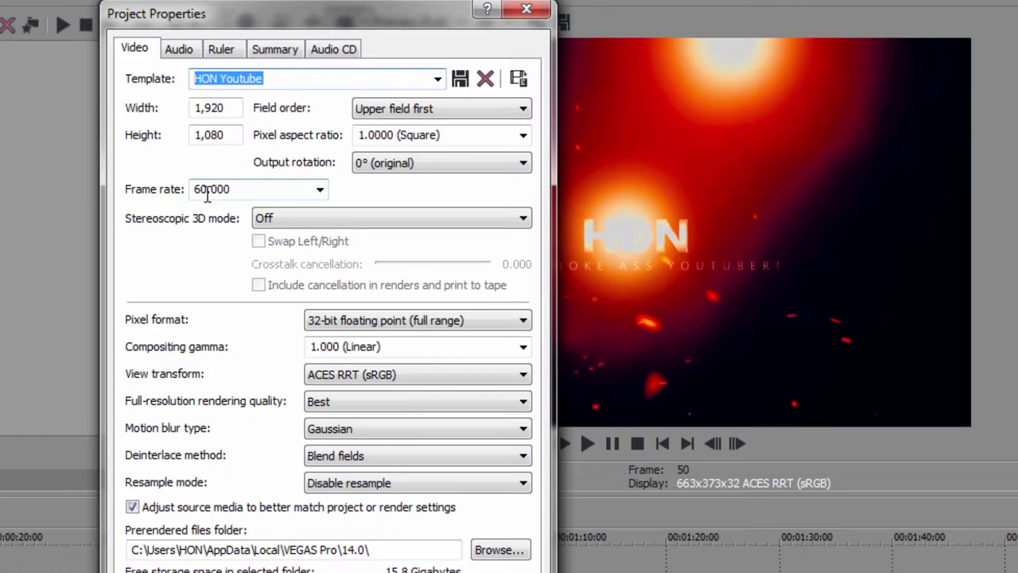
{"action": "double_click", "coordinate": [280, 189]}
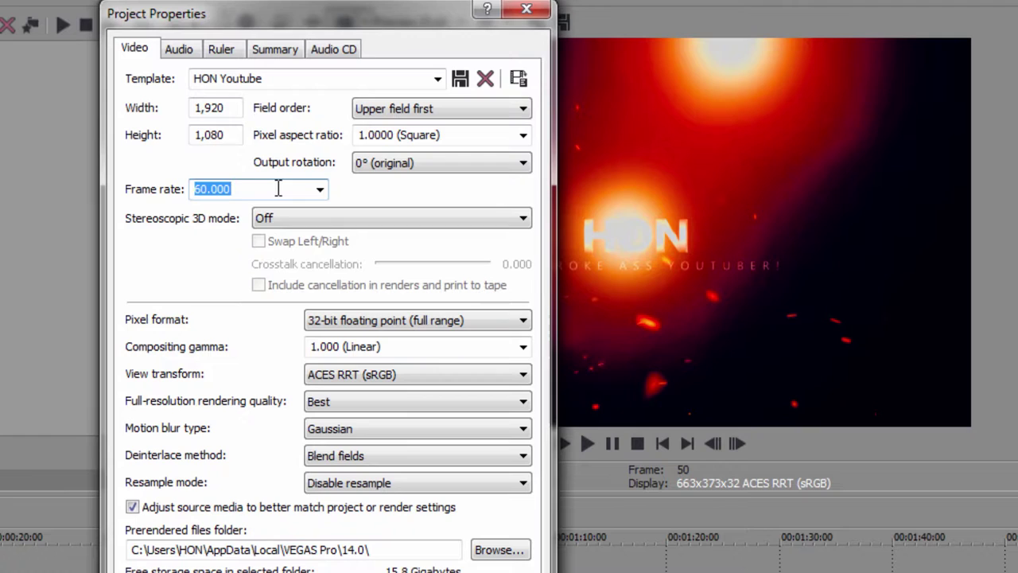
{"action": "type", "text": "30"}
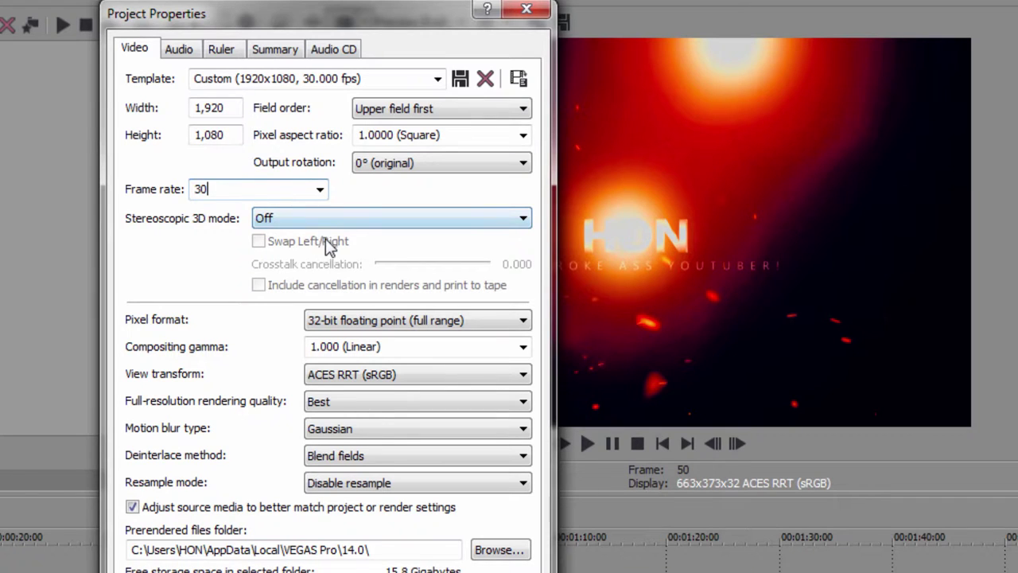
{"action": "left_click", "coordinate": [355, 320]}
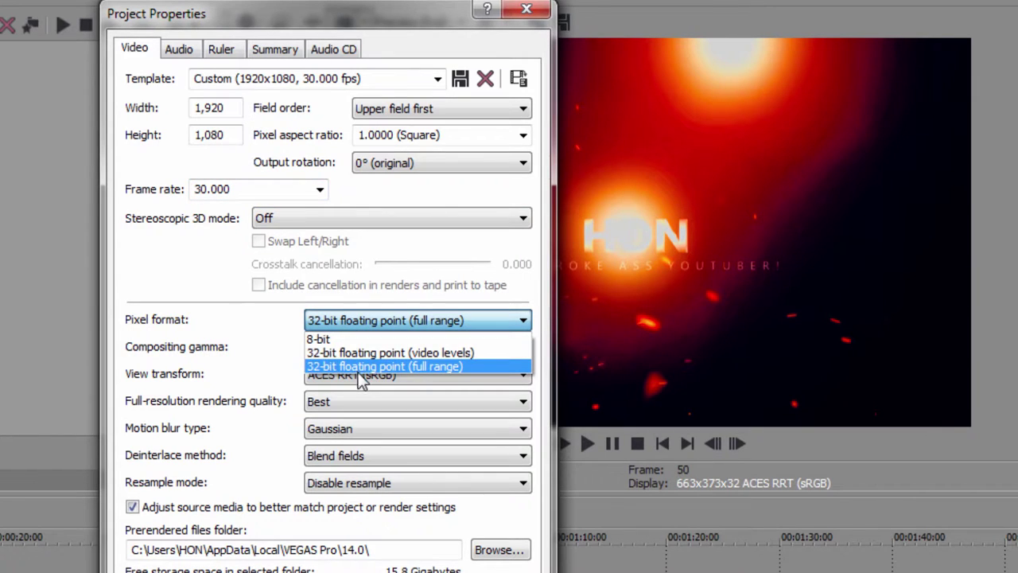
{"action": "left_click", "coordinate": [380, 320]}
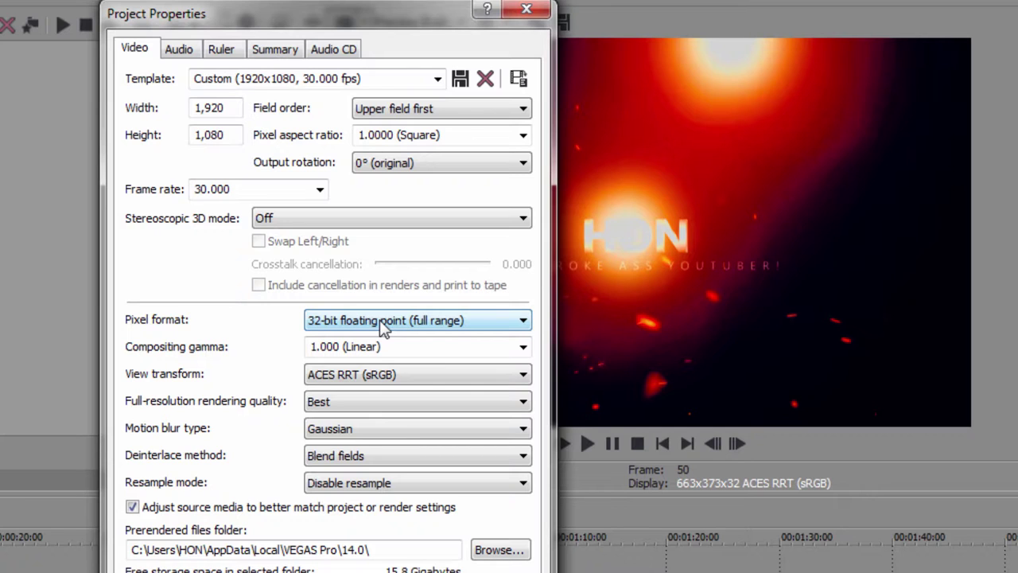
{"action": "left_click", "coordinate": [380, 319]}
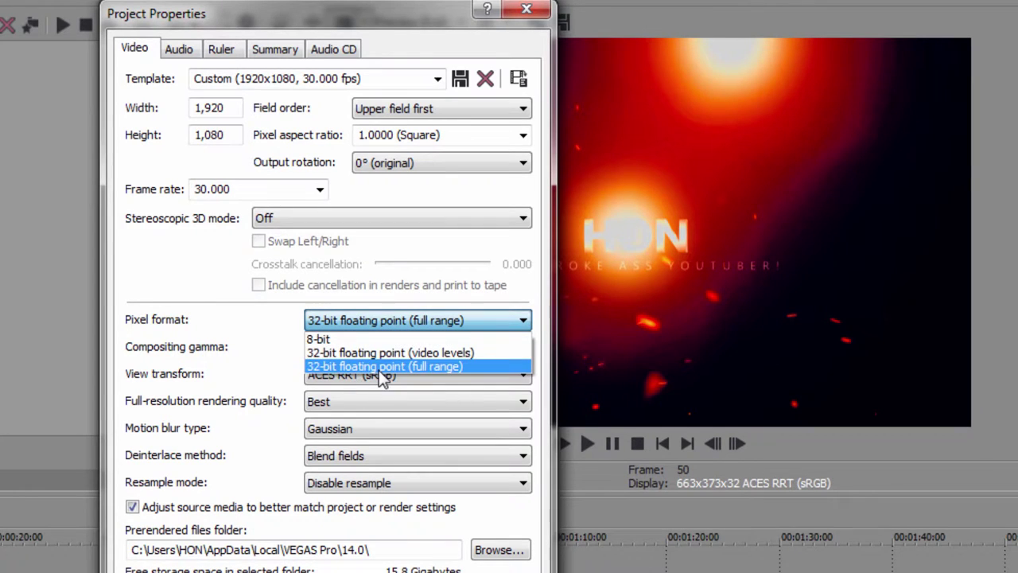
{"action": "left_click", "coordinate": [398, 322]}
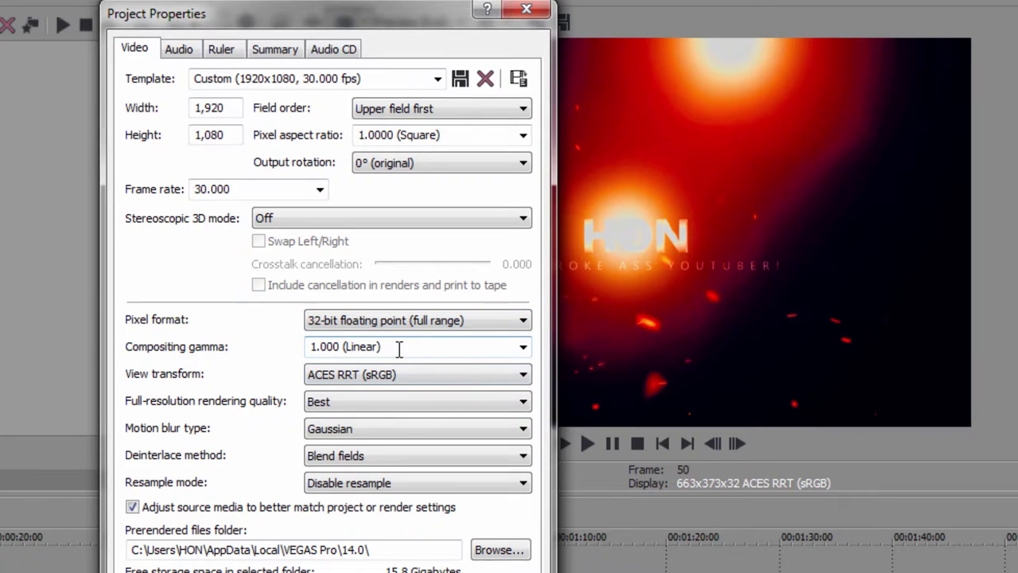
{"action": "left_click", "coordinate": [395, 380]}
{"action": "left_click", "coordinate": [373, 401]}
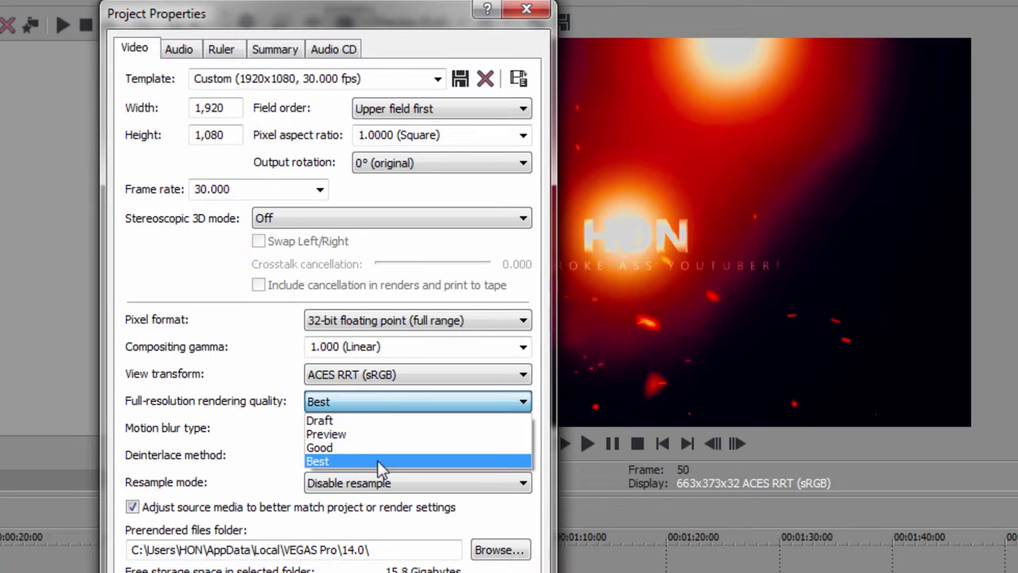
{"action": "left_click", "coordinate": [380, 467]}
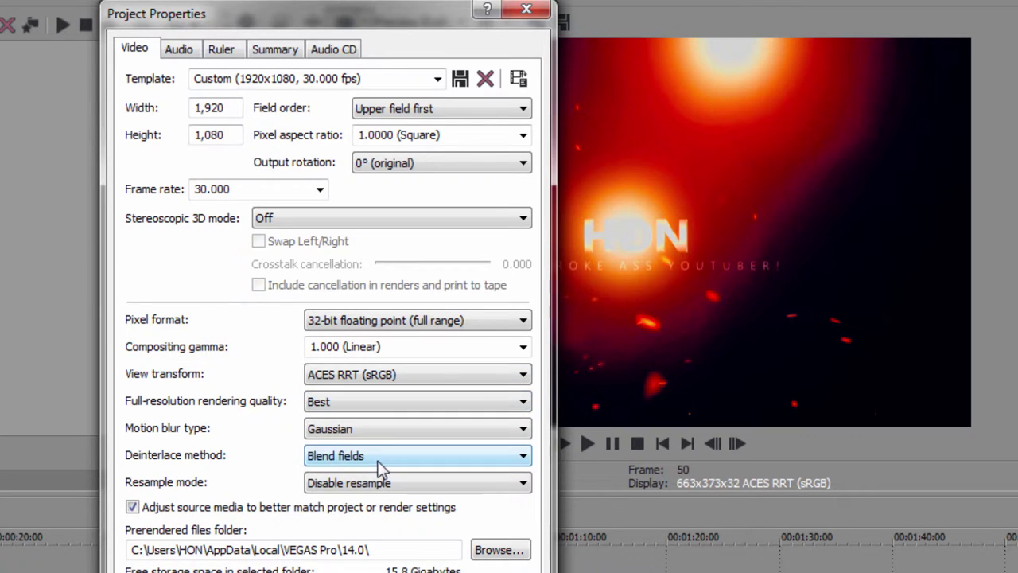
{"action": "left_click", "coordinate": [400, 429]}
{"action": "left_click", "coordinate": [400, 428]}
Step: Drop down the Resample mode list to show Smart, Force and Disable resample
{"action": "left_click", "coordinate": [398, 493]}
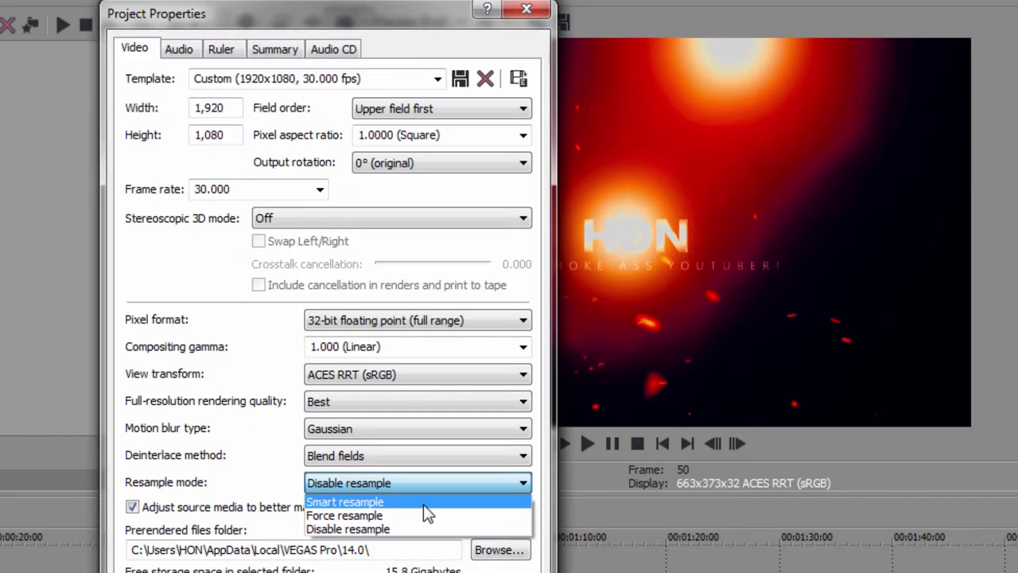
Step: Set resample mode to Disable resample, then apply the settings and close Project Properties
{"action": "left_click", "coordinate": [425, 502]}
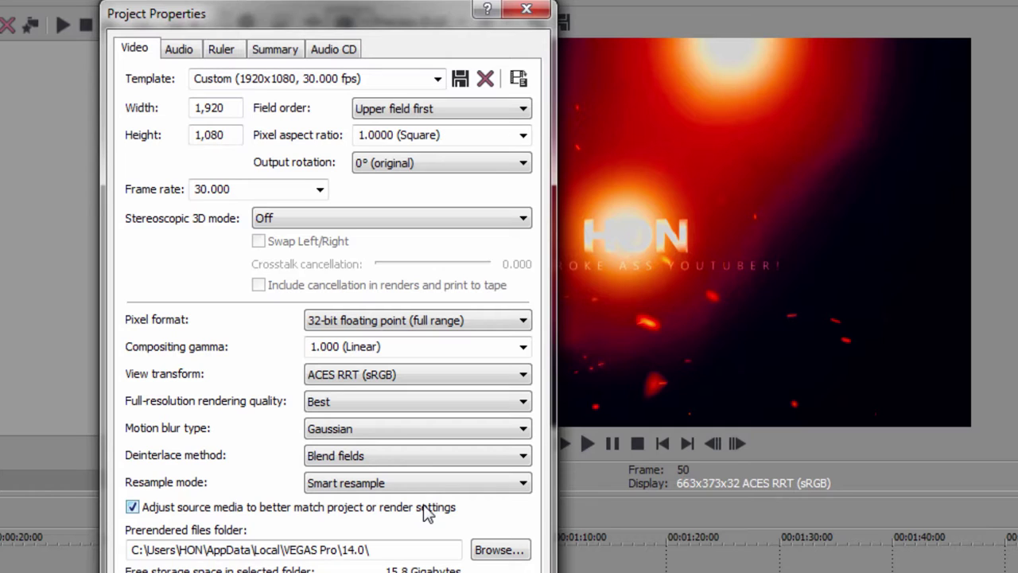
{"action": "left_click", "coordinate": [432, 485]}
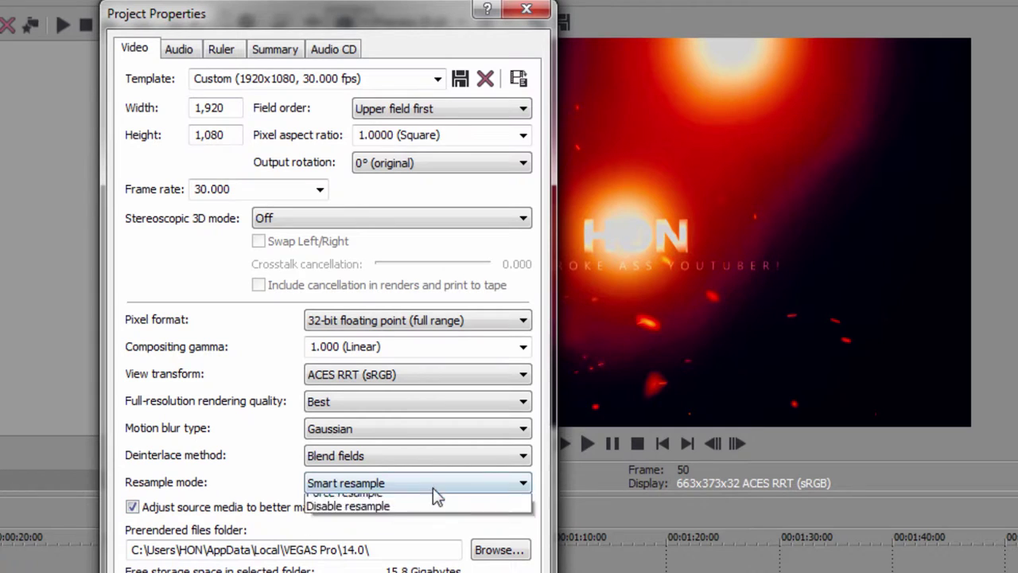
{"action": "left_click", "coordinate": [435, 532]}
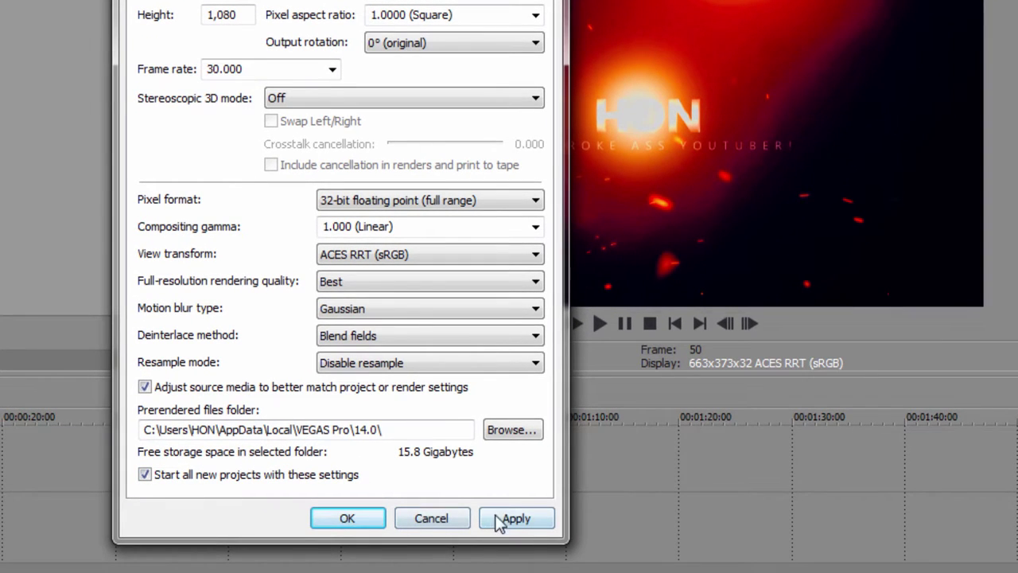
{"action": "left_click", "coordinate": [507, 518]}
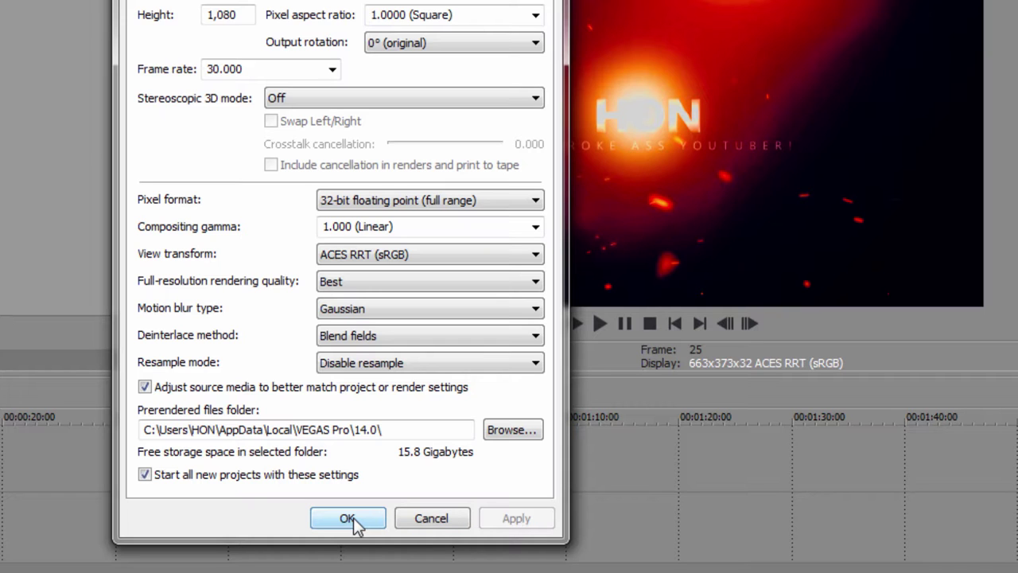
{"action": "left_click", "coordinate": [430, 523]}
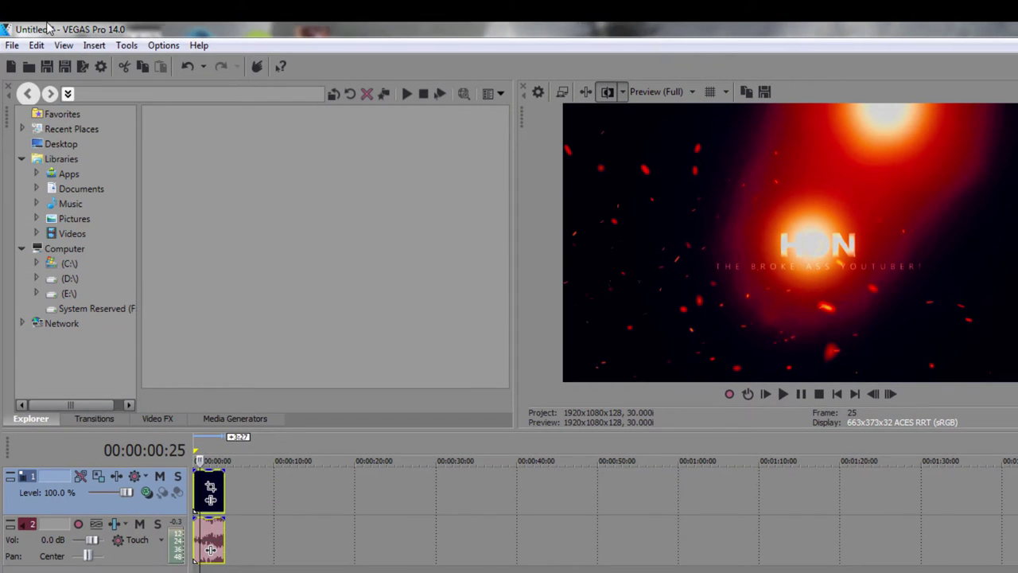
Step: In Render As, expand MainConcept AVC/AAC, try Internet HD 1080p, then select the HON Youtube template
{"action": "left_click", "coordinate": [14, 45]}
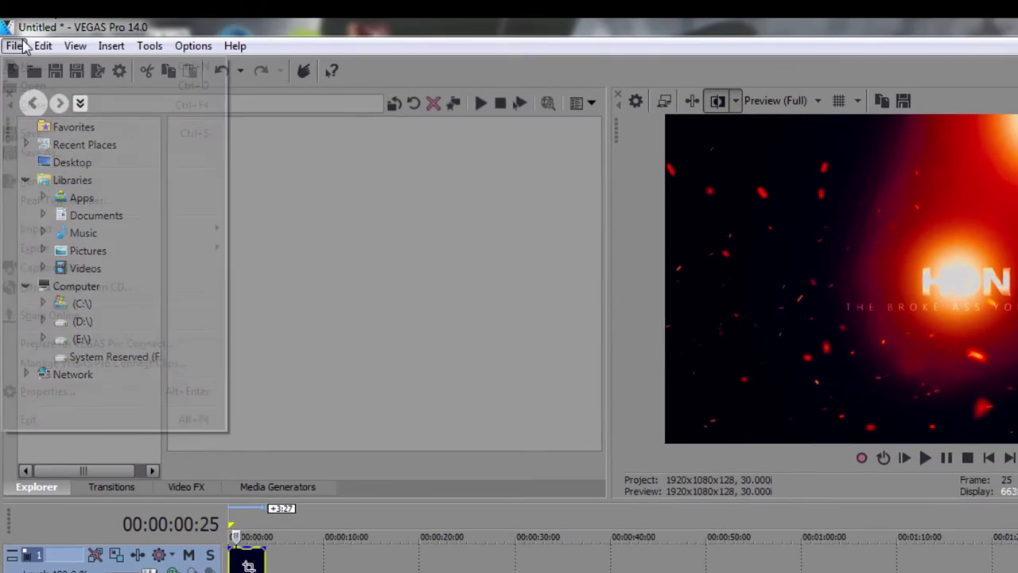
{"action": "left_click", "coordinate": [74, 181]}
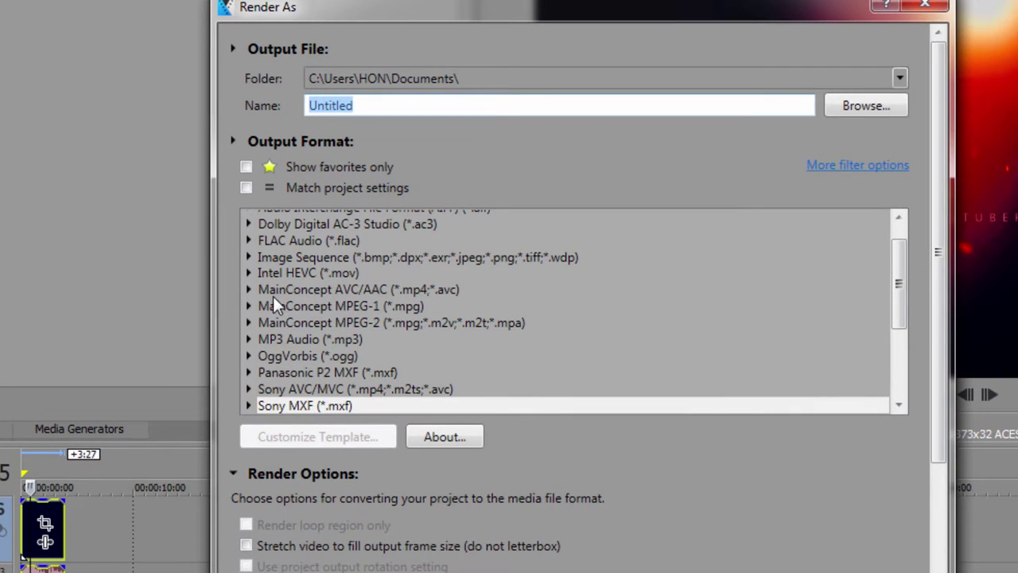
{"action": "left_click", "coordinate": [248, 290]}
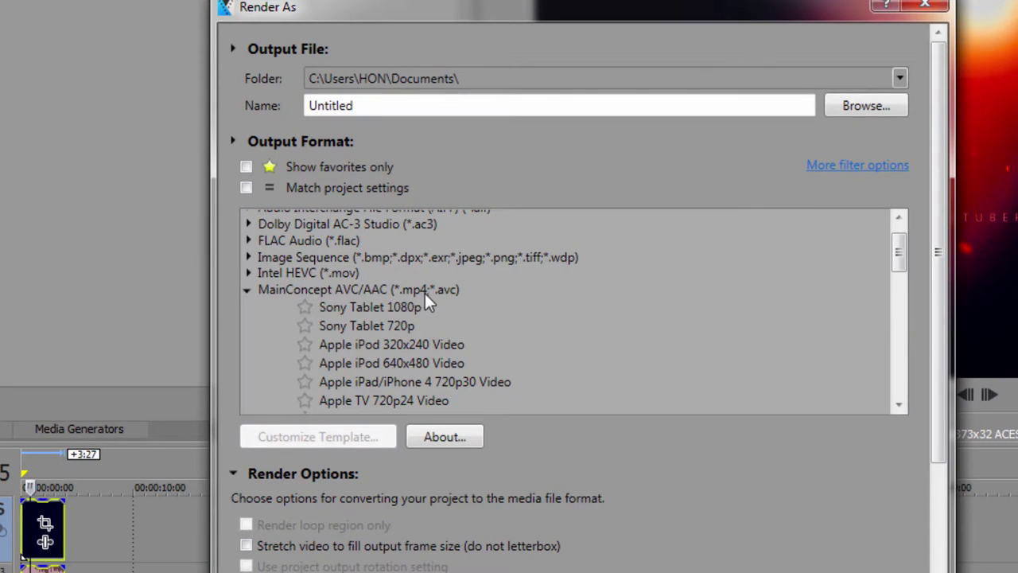
{"action": "scroll", "coordinate": [404, 302], "scroll_direction": "down", "scroll_amount": 1}
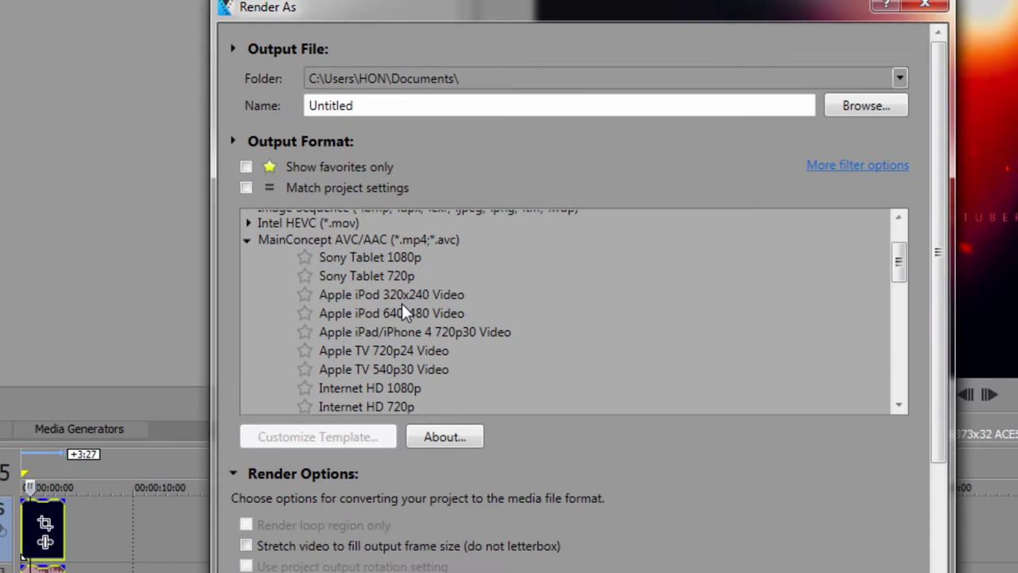
{"action": "scroll", "coordinate": [401, 303], "scroll_direction": "down", "scroll_amount": 3}
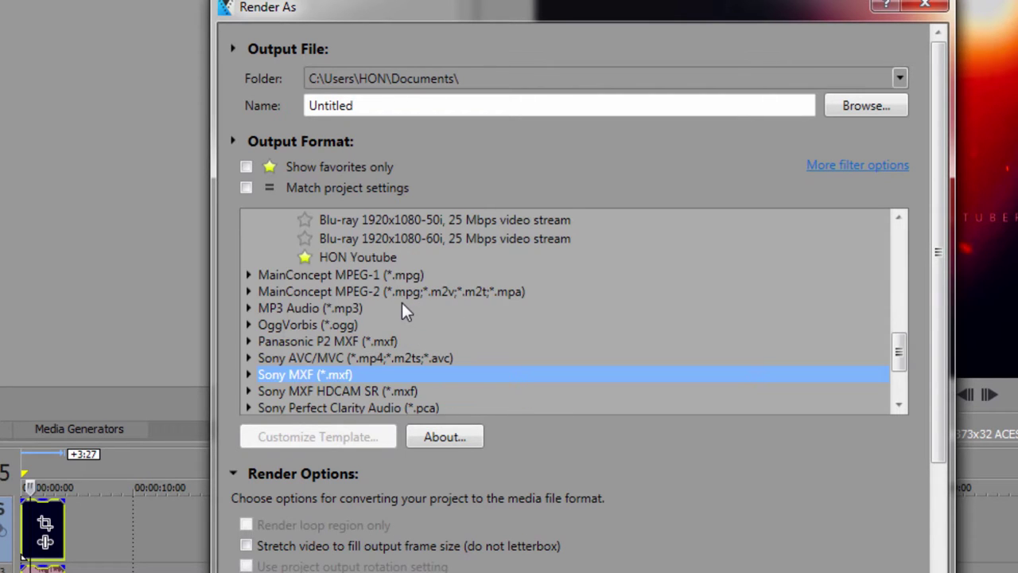
{"action": "scroll", "coordinate": [402, 303], "scroll_direction": "up", "scroll_amount": 2}
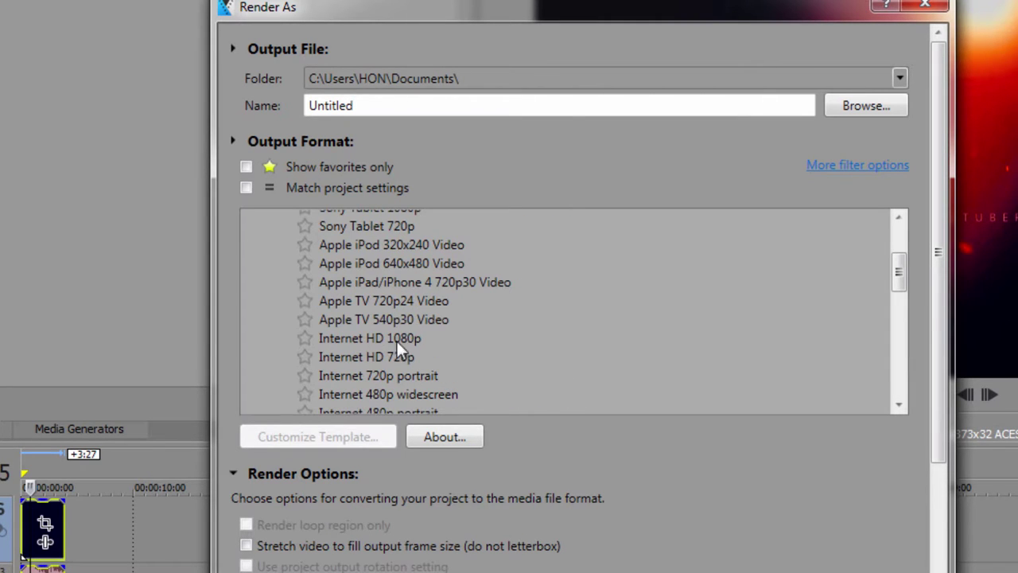
{"action": "left_click", "coordinate": [395, 337]}
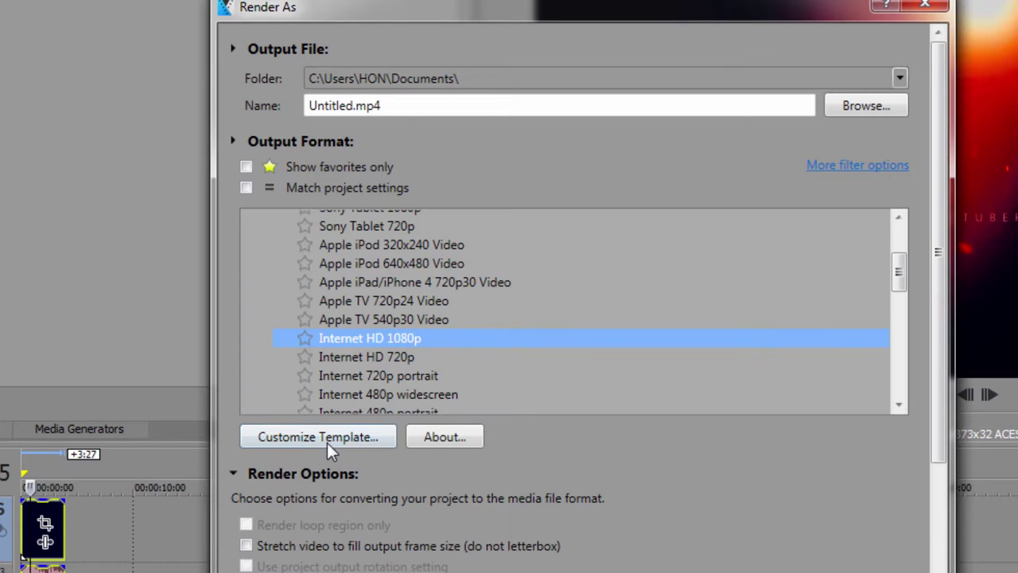
{"action": "scroll", "coordinate": [459, 353], "scroll_direction": "down", "scroll_amount": 10}
{"action": "scroll", "coordinate": [449, 358], "scroll_direction": "up", "scroll_amount": 4}
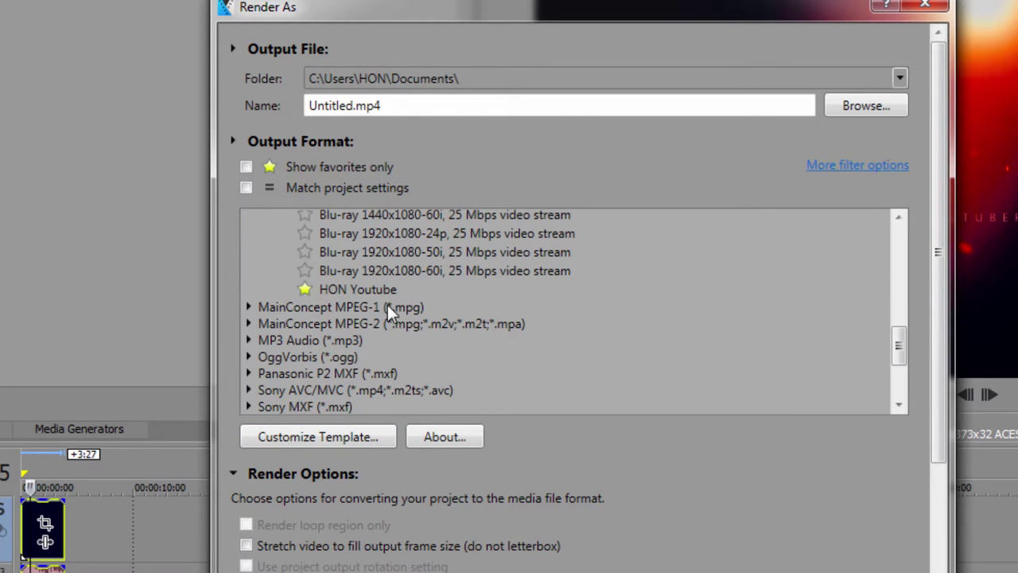
{"action": "left_click", "coordinate": [375, 289]}
Step: Customize the HON Youtube template, keeping High profile with frame rate at 12.000 (Half Film)
{"action": "left_click", "coordinate": [361, 414]}
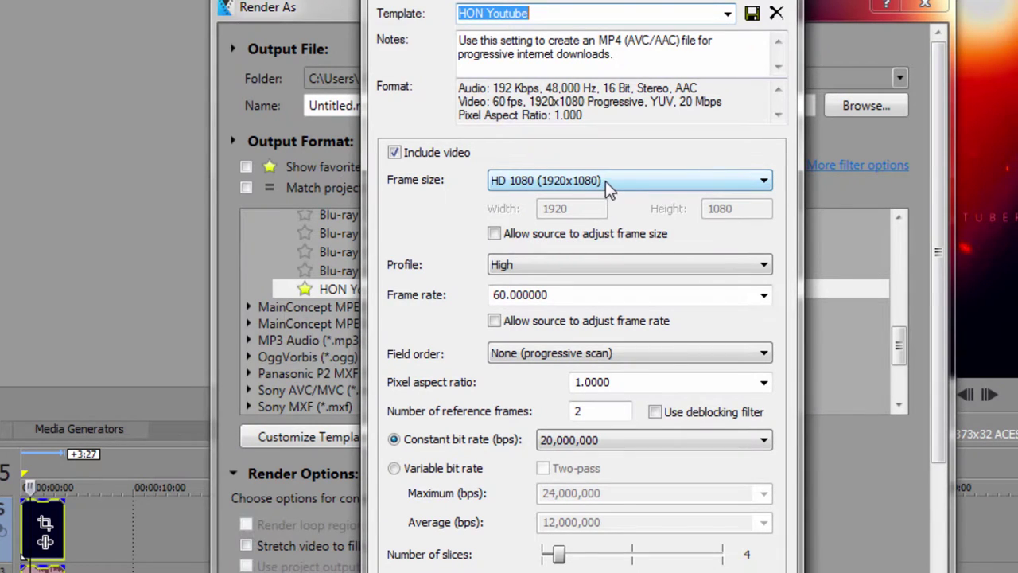
{"action": "left_click", "coordinate": [525, 264]}
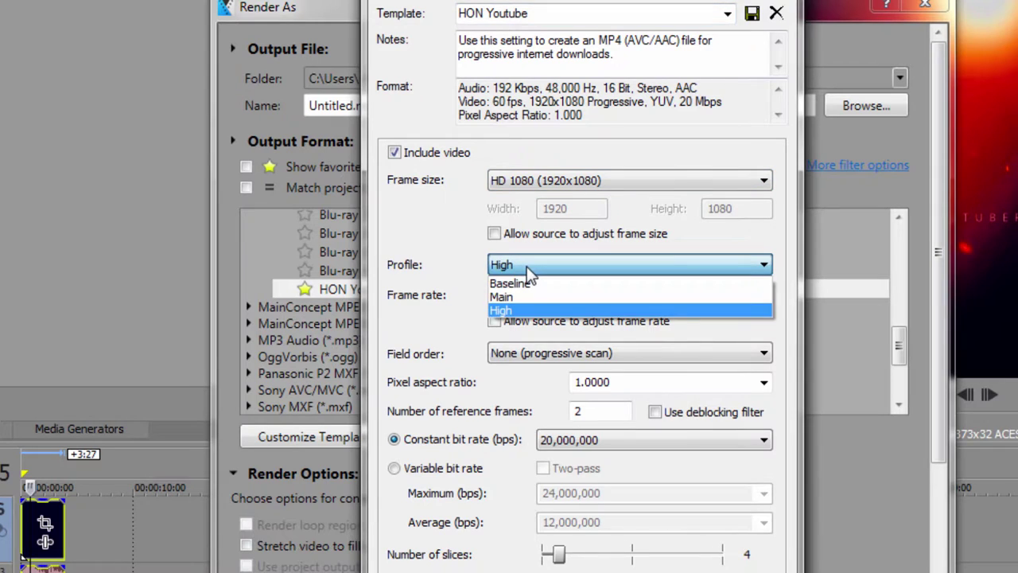
{"action": "left_click", "coordinate": [530, 270]}
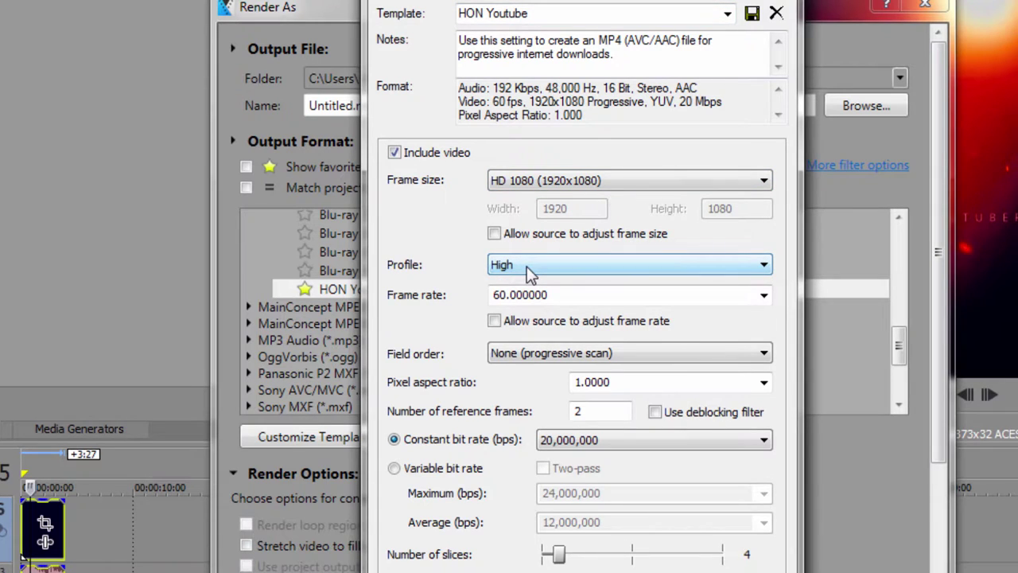
{"action": "left_click", "coordinate": [764, 295]}
{"action": "left_click", "coordinate": [766, 299]}
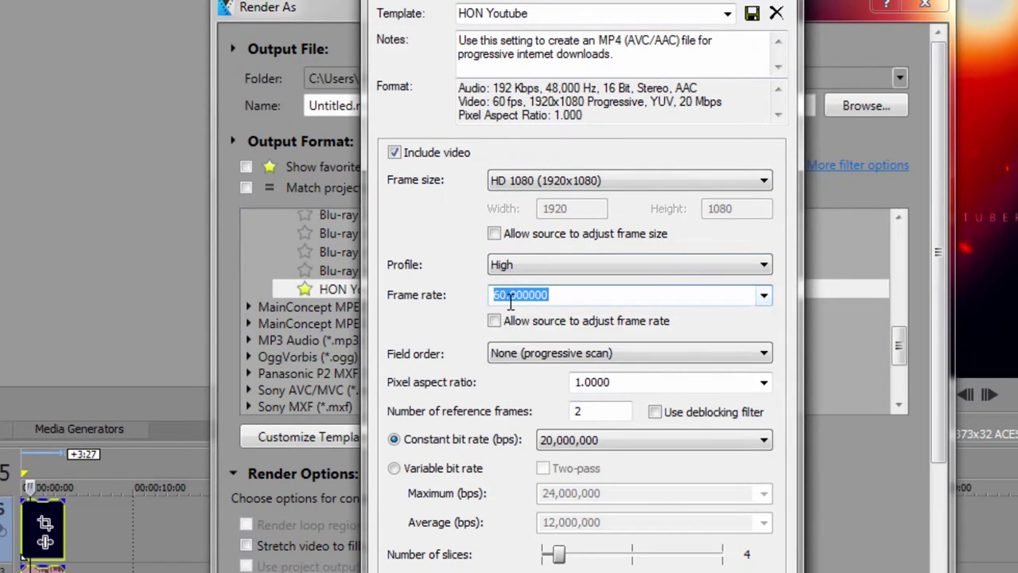
{"action": "type", "text": "30"}
{"action": "scroll", "coordinate": [531, 410], "scroll_direction": "up", "scroll_amount": 5}
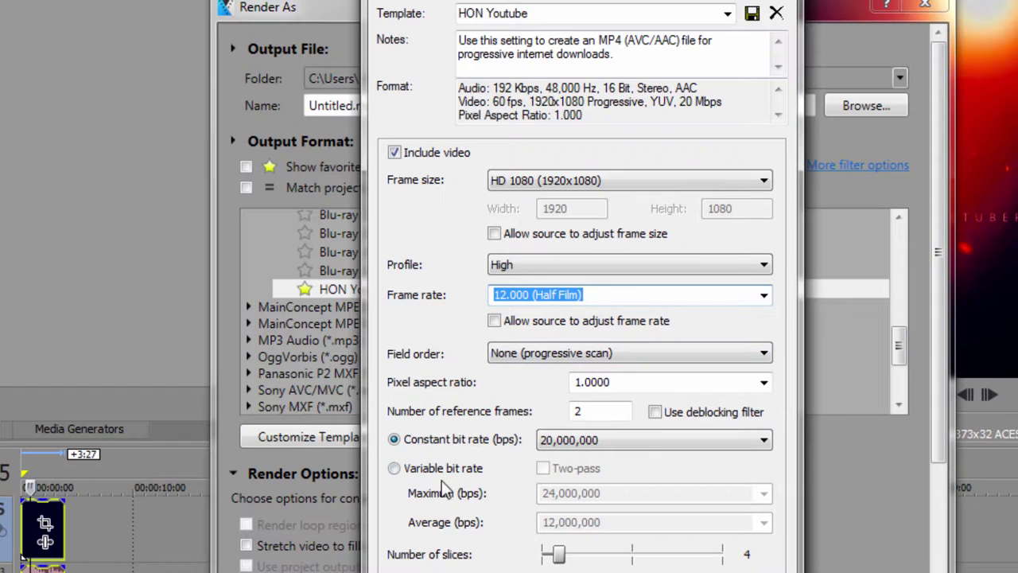
{"action": "left_click", "coordinate": [763, 294]}
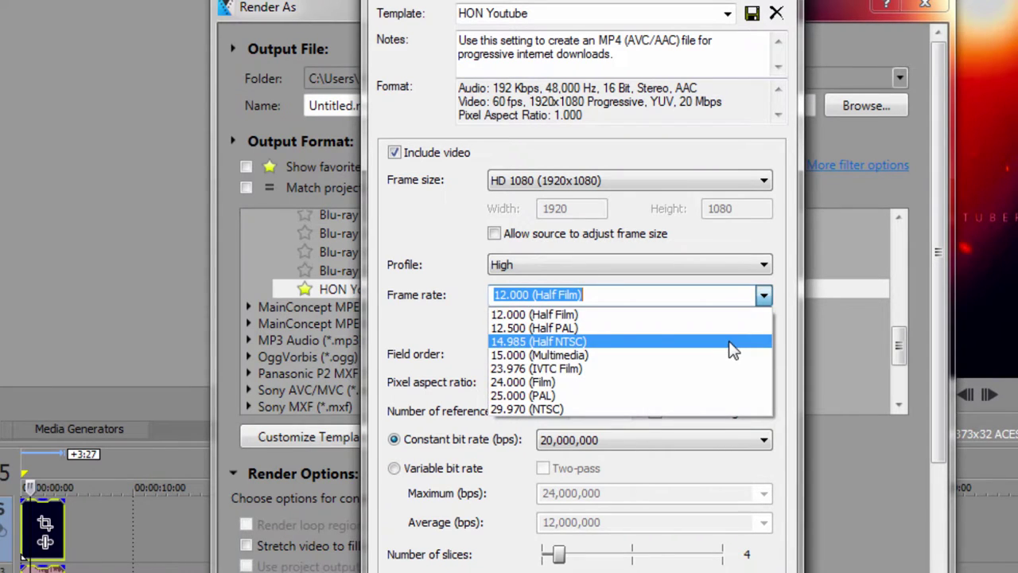
{"action": "left_click", "coordinate": [445, 314]}
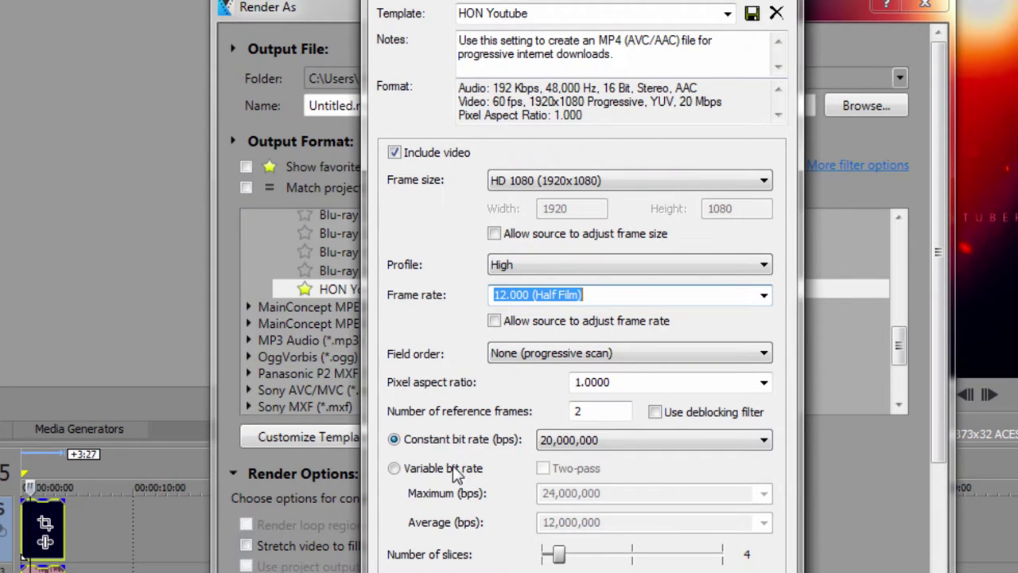
{"action": "left_click", "coordinate": [394, 468]}
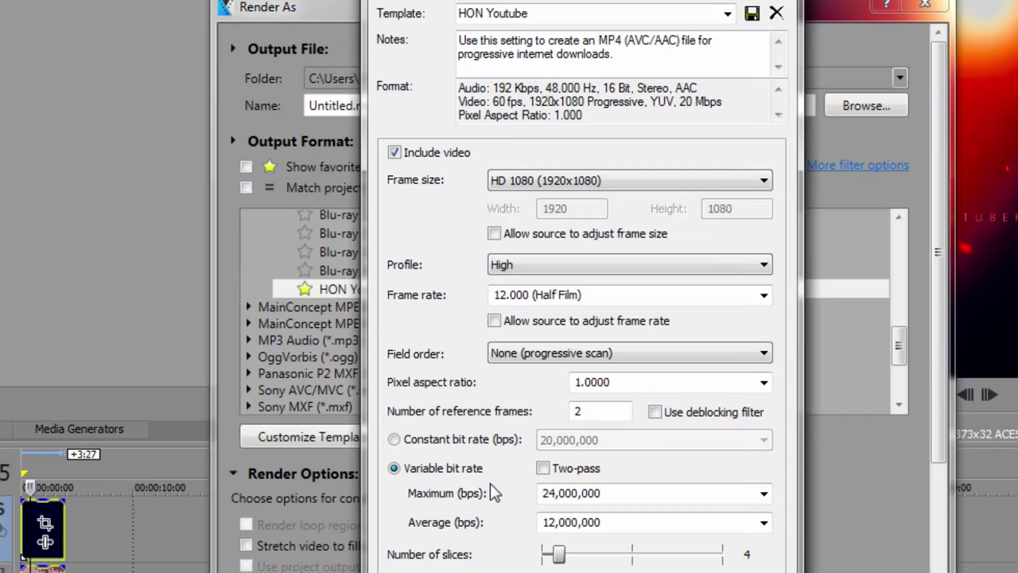
{"action": "left_click", "coordinate": [448, 437]}
{"action": "left_click", "coordinate": [558, 444]}
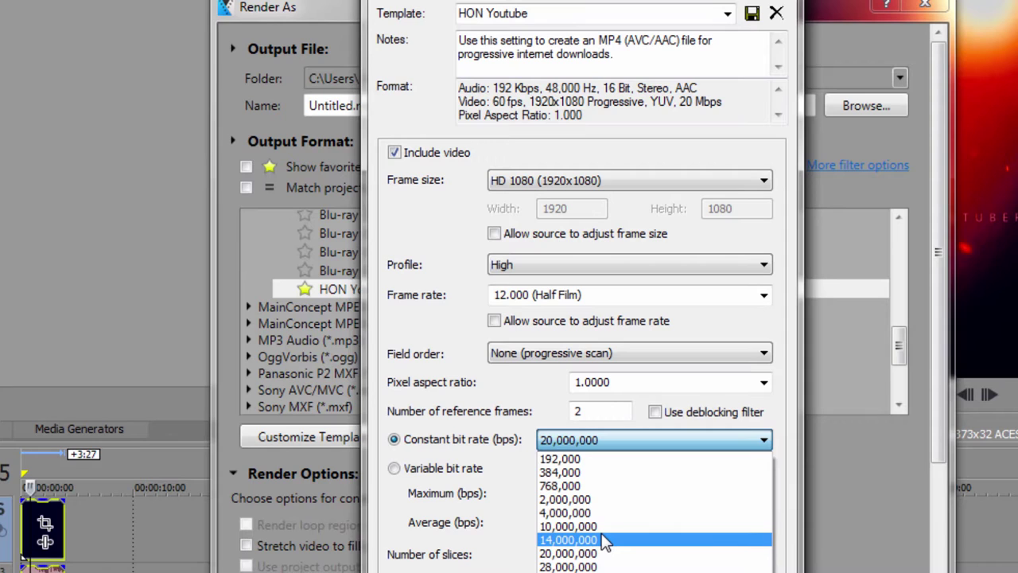
{"action": "left_click", "coordinate": [596, 443]}
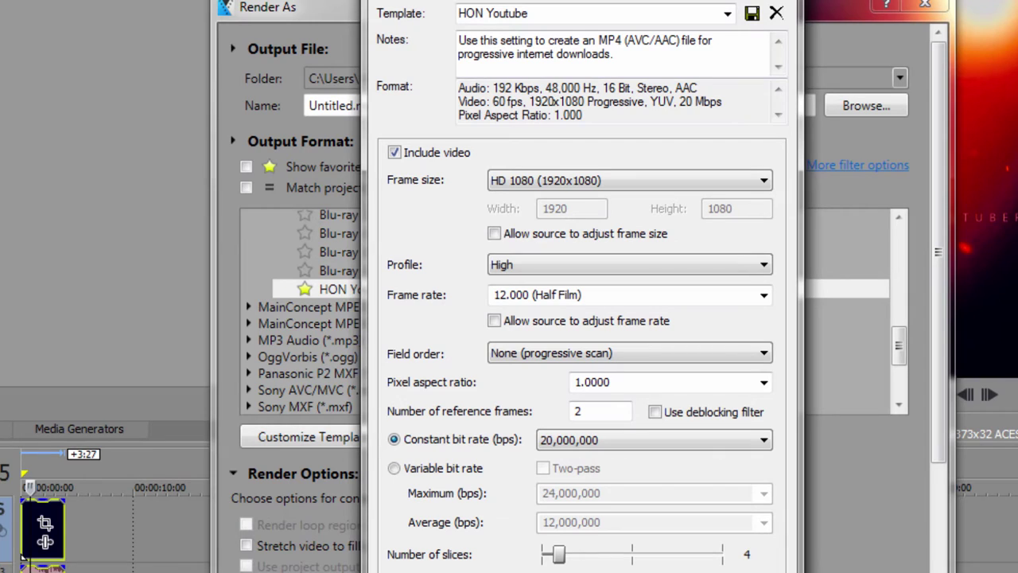
Step: Keep the template audio at 48,000 Hz sample rate and 192,000 bps bit rate
{"action": "key", "text": "ctrl+Tab"}
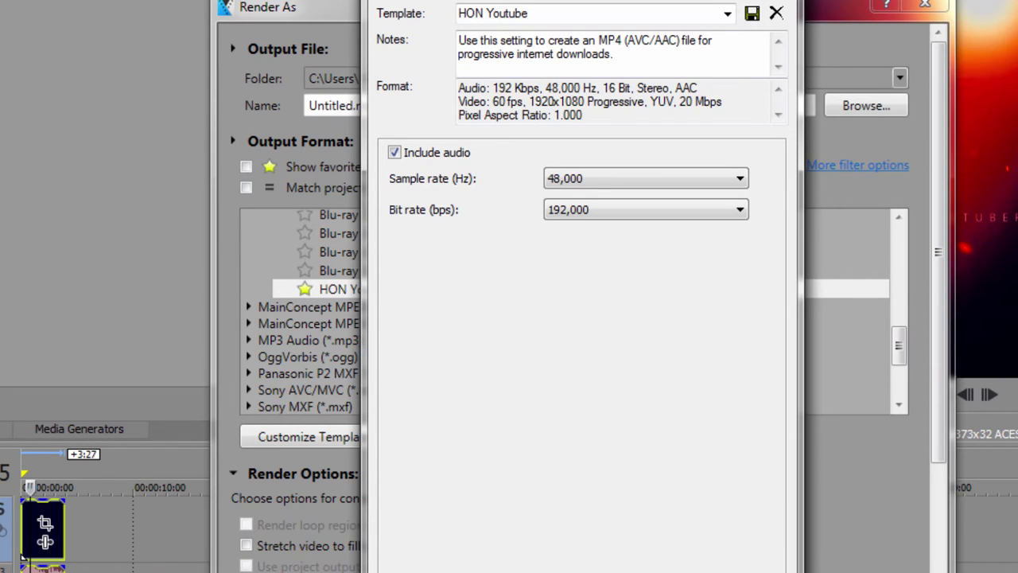
{"action": "left_click", "coordinate": [585, 175]}
{"action": "left_click", "coordinate": [585, 174]}
{"action": "left_click", "coordinate": [586, 186]}
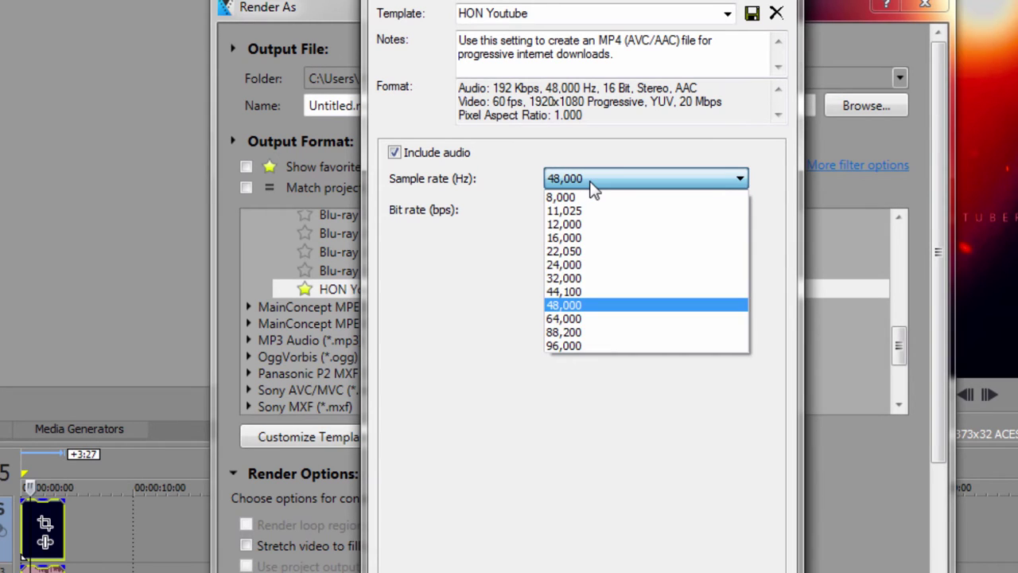
{"action": "left_click", "coordinate": [591, 184]}
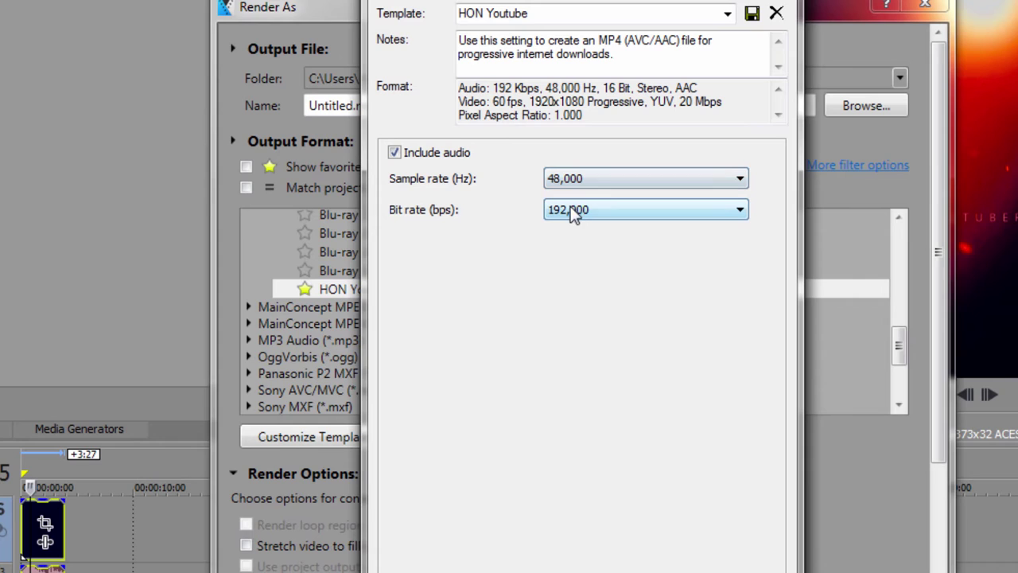
{"action": "left_click", "coordinate": [585, 210]}
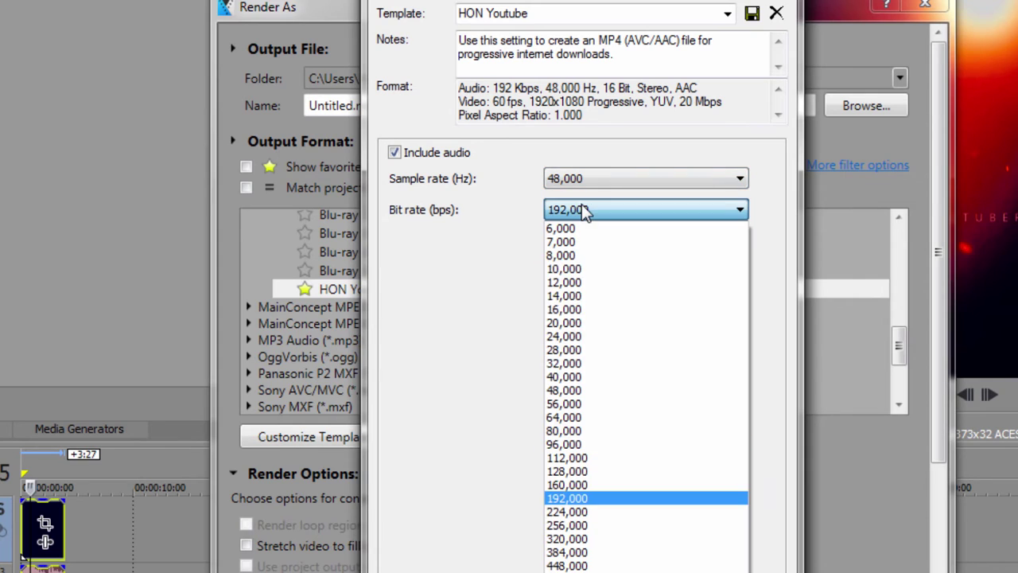
{"action": "left_click", "coordinate": [562, 500]}
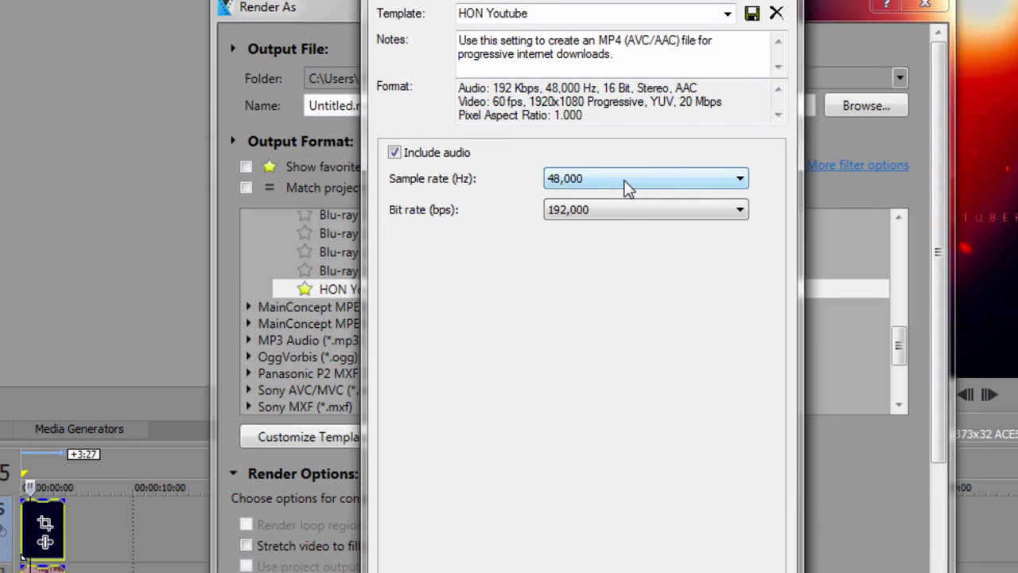
Step: View the Container and Project settings, then accept the customized template
{"action": "left_click", "coordinate": [539, 569]}
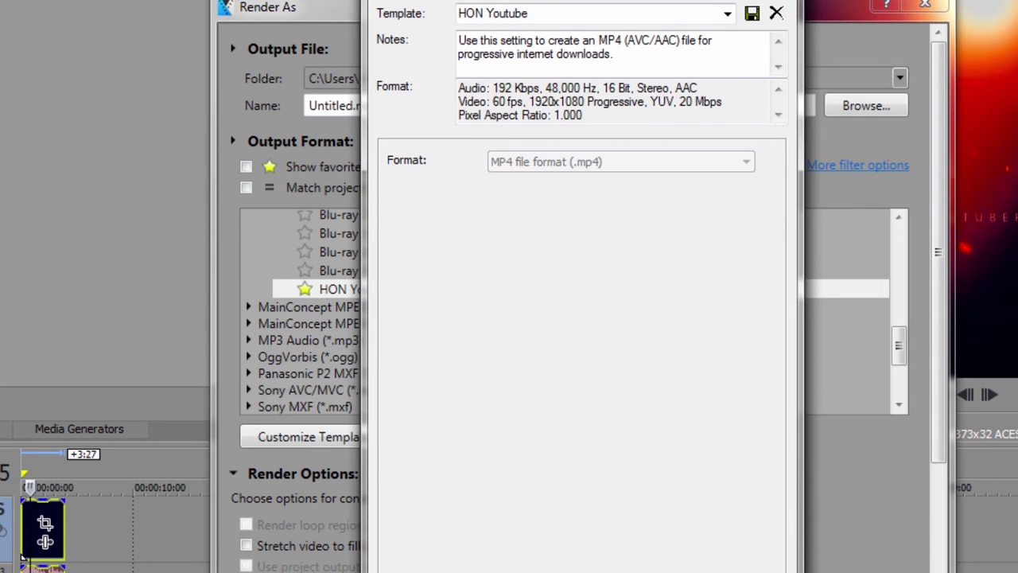
{"action": "left_click", "coordinate": [581, 570]}
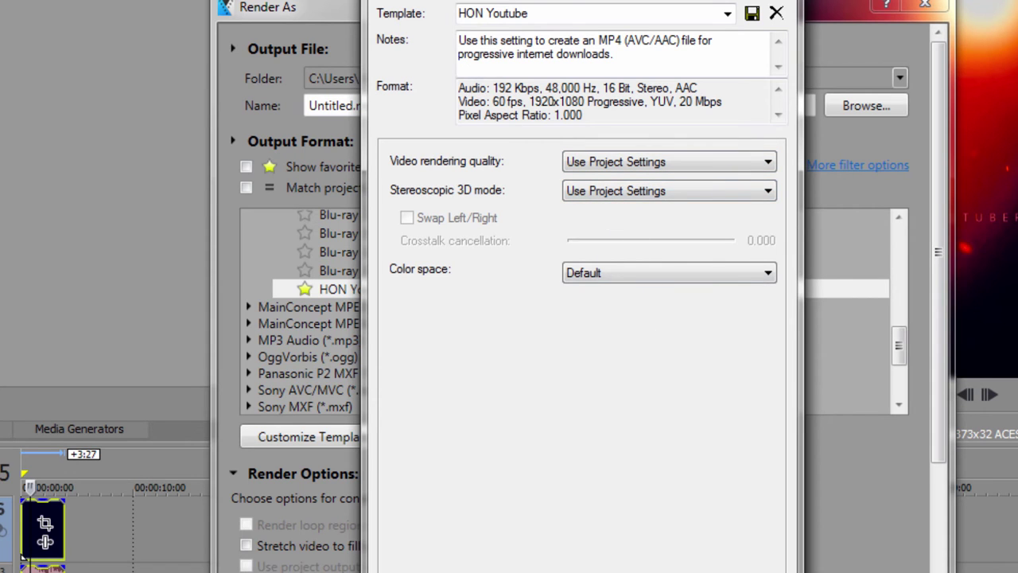
{"action": "key", "text": "Return"}
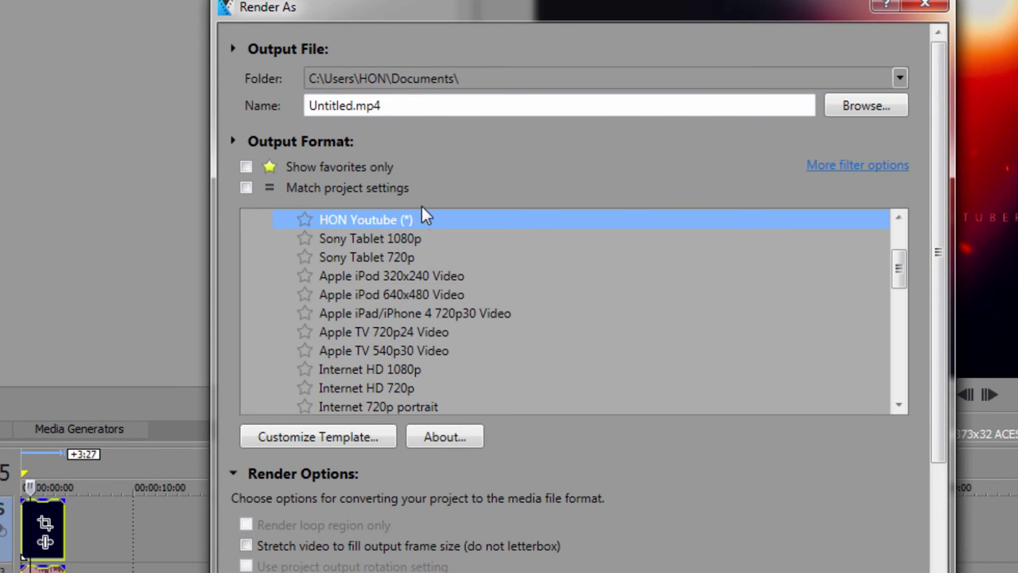
Step: Reopen the HON Youtube (*) template settings, type 'jdfkjdfjdksa' as its name, then close it
{"action": "left_click", "coordinate": [353, 444]}
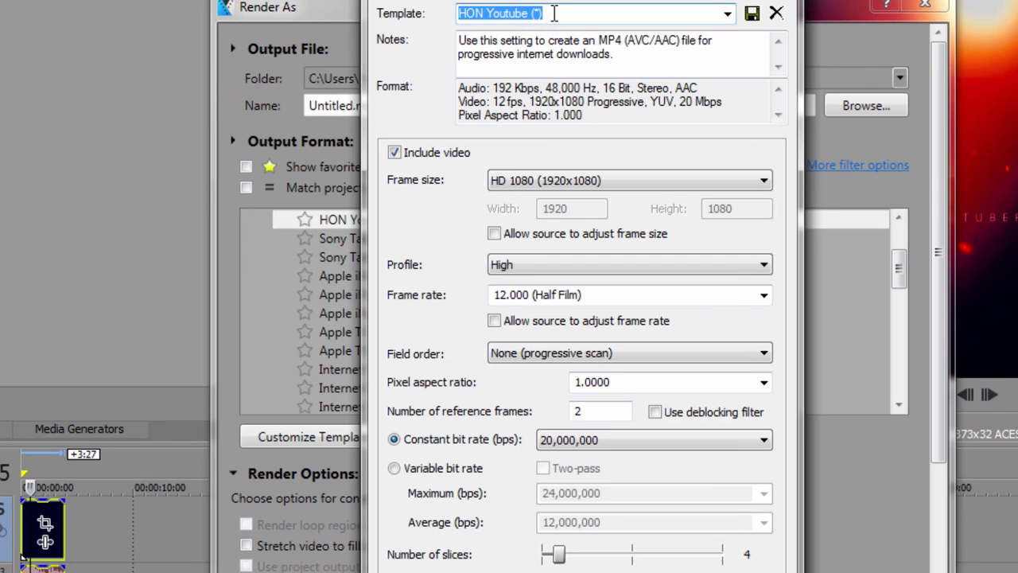
{"action": "left_click", "coordinate": [487, 12]}
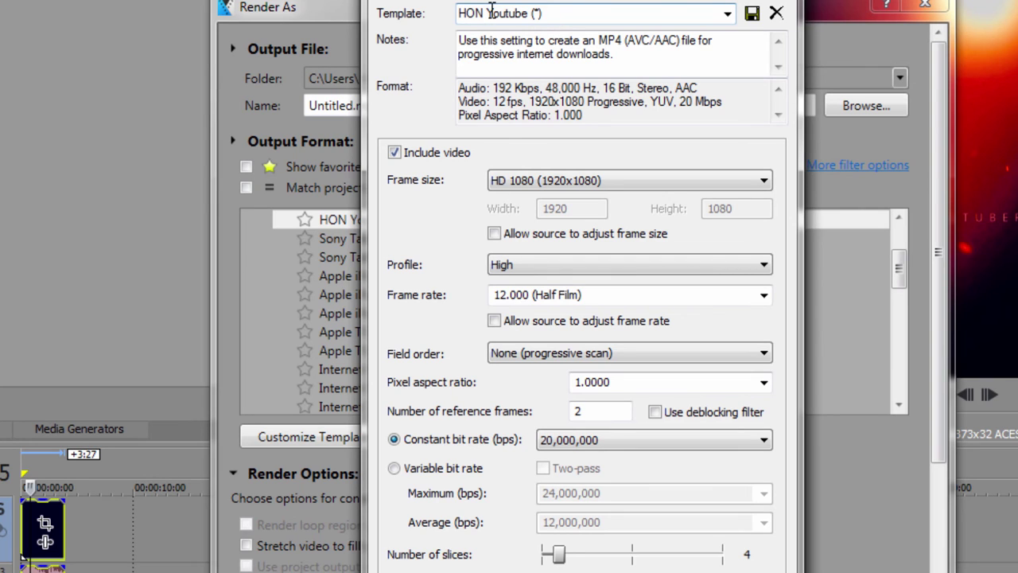
{"action": "key", "text": "ctrl+a"}
{"action": "type", "text": "jdfkjdfjdksa"}
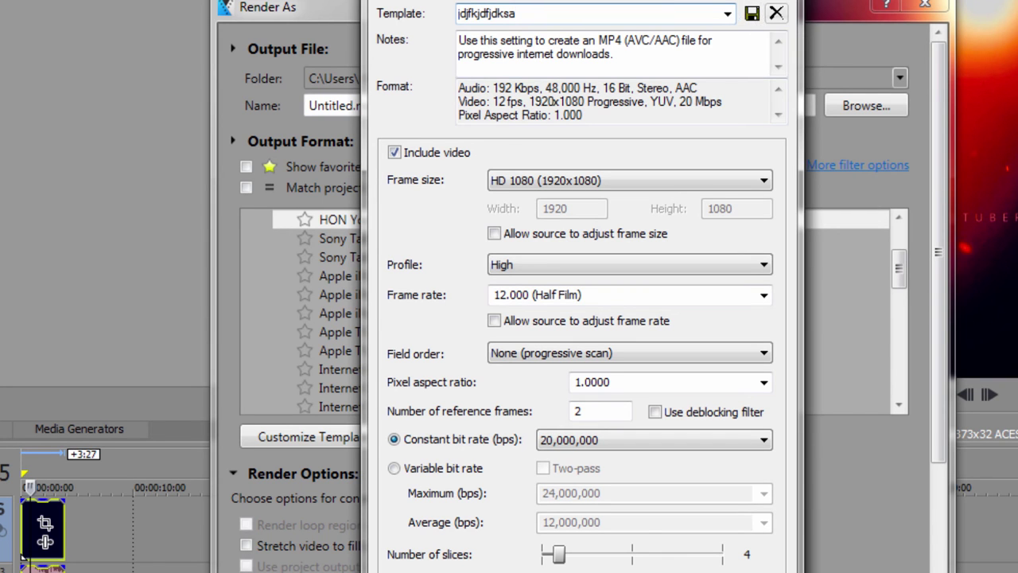
{"action": "left_click", "coordinate": [775, 13]}
Step: Close Render As, then open Project Properties with Alt+Enter and close it again
{"action": "left_click", "coordinate": [925, 5]}
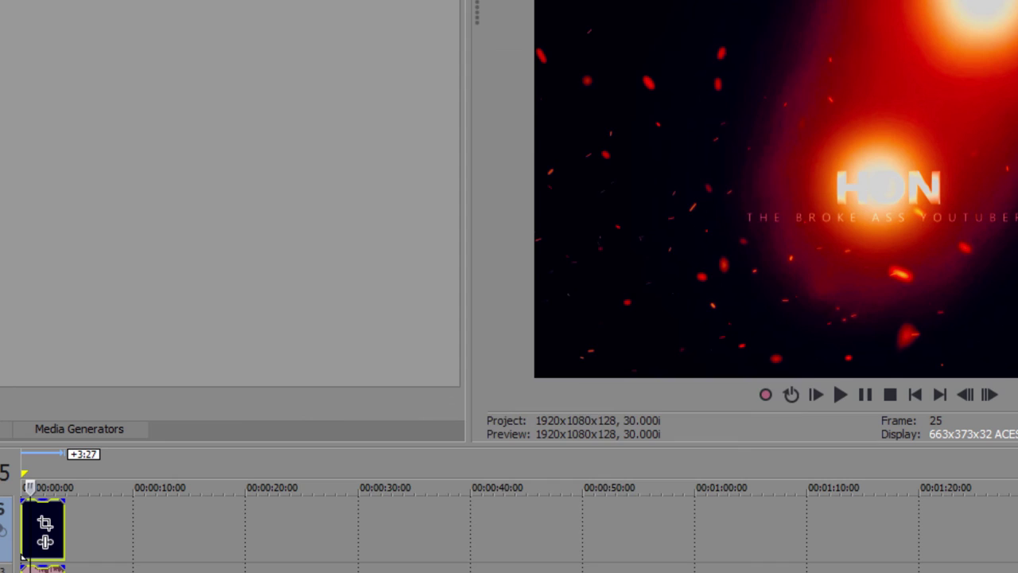
{"action": "key", "text": "alt+Return"}
{"action": "type", "text": "rfgfgf"}
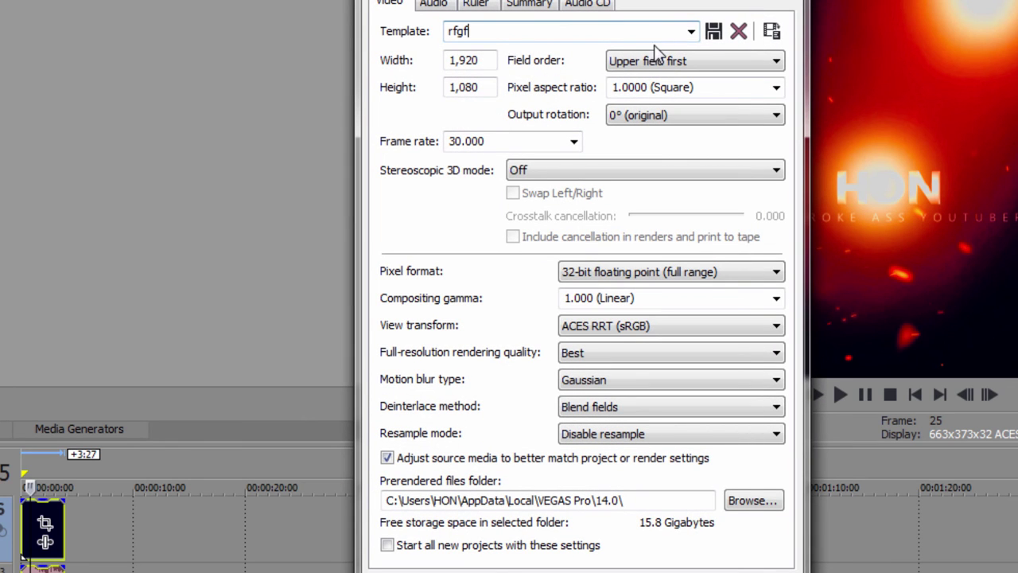
{"action": "left_click", "coordinate": [713, 32]}
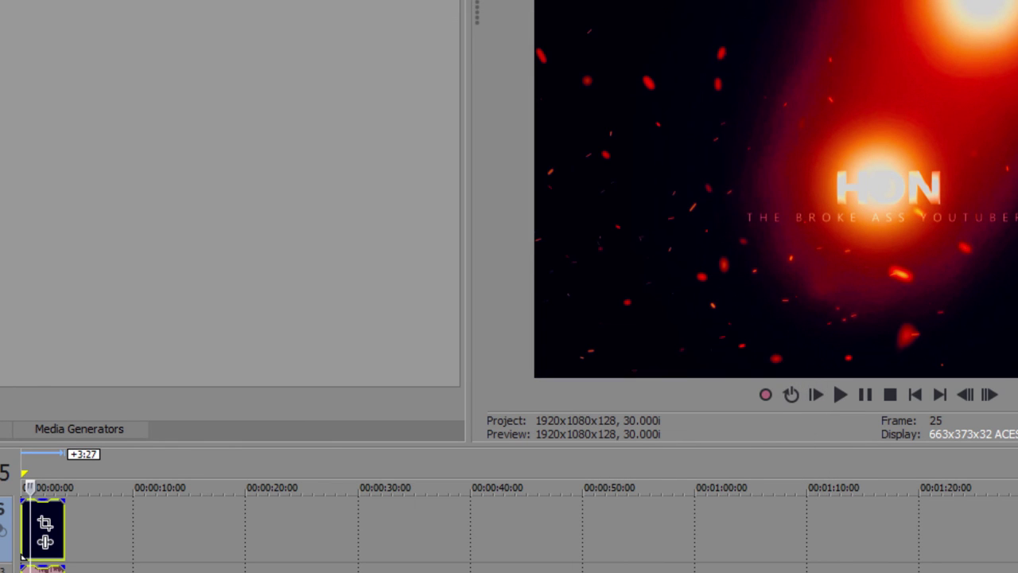